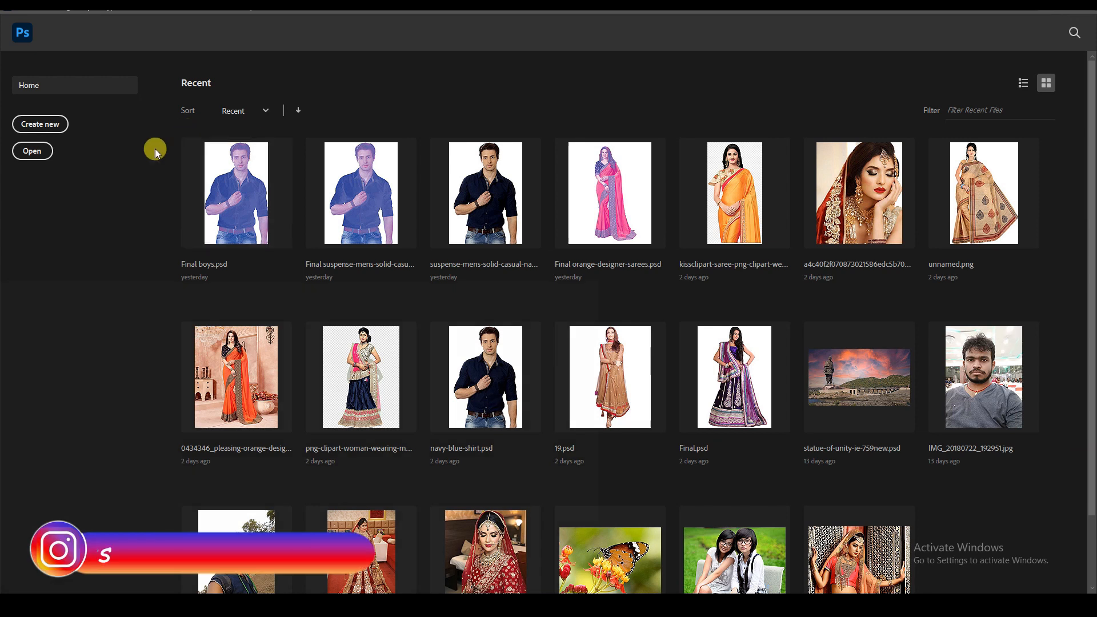
Create a new document using the recent 521 x 832 px custom preset.
{"action": "left_click", "coordinate": [40, 124]}
{"action": "left_click", "coordinate": [419, 228]}
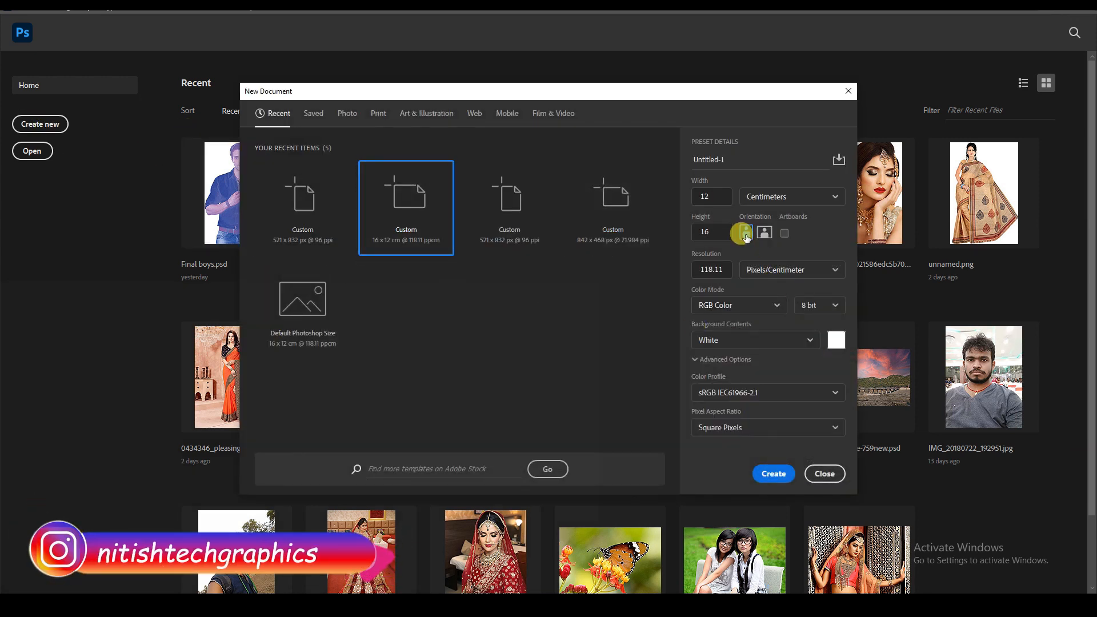
{"action": "left_click", "coordinate": [304, 214]}
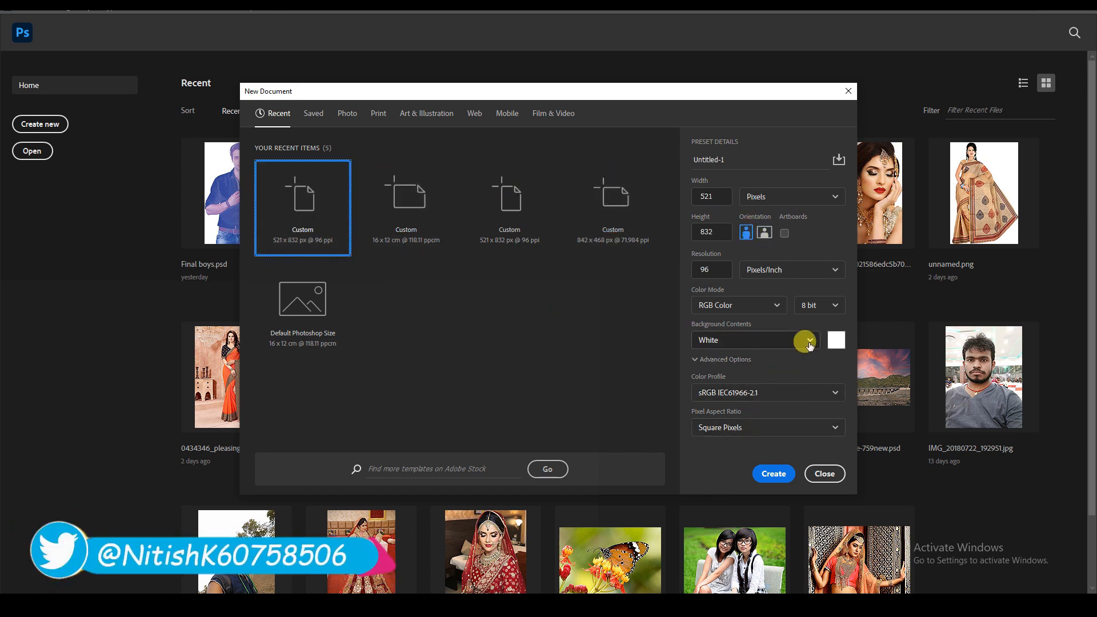
{"action": "left_click", "coordinate": [772, 474]}
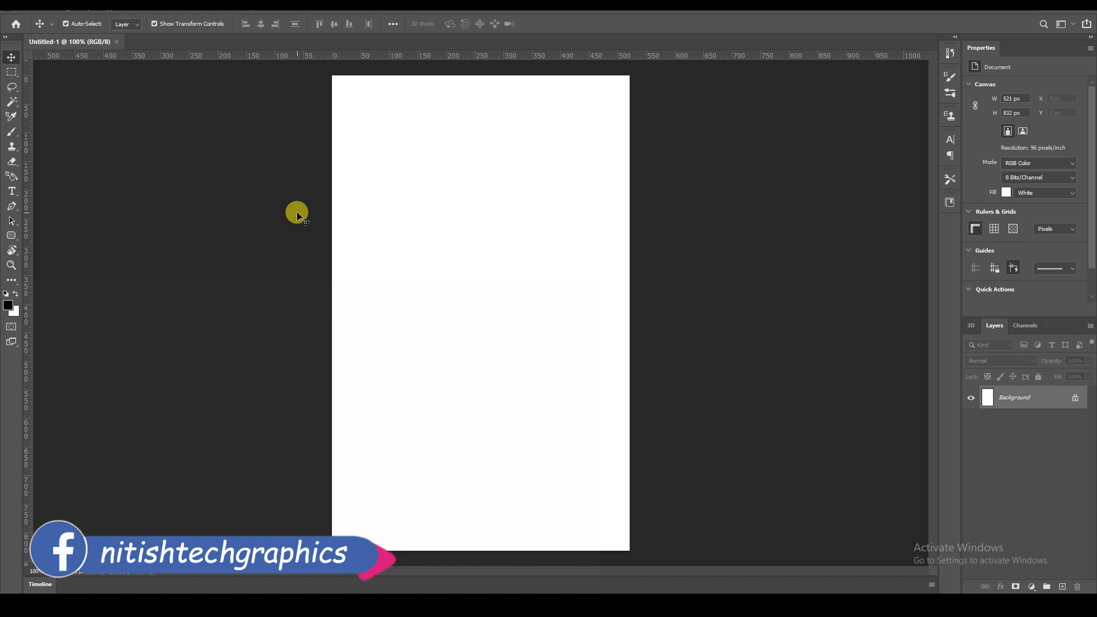
Draw a rectangle about 374 x 414 px and move it into the upper part of the canvas.
{"action": "left_click", "coordinate": [13, 237]}
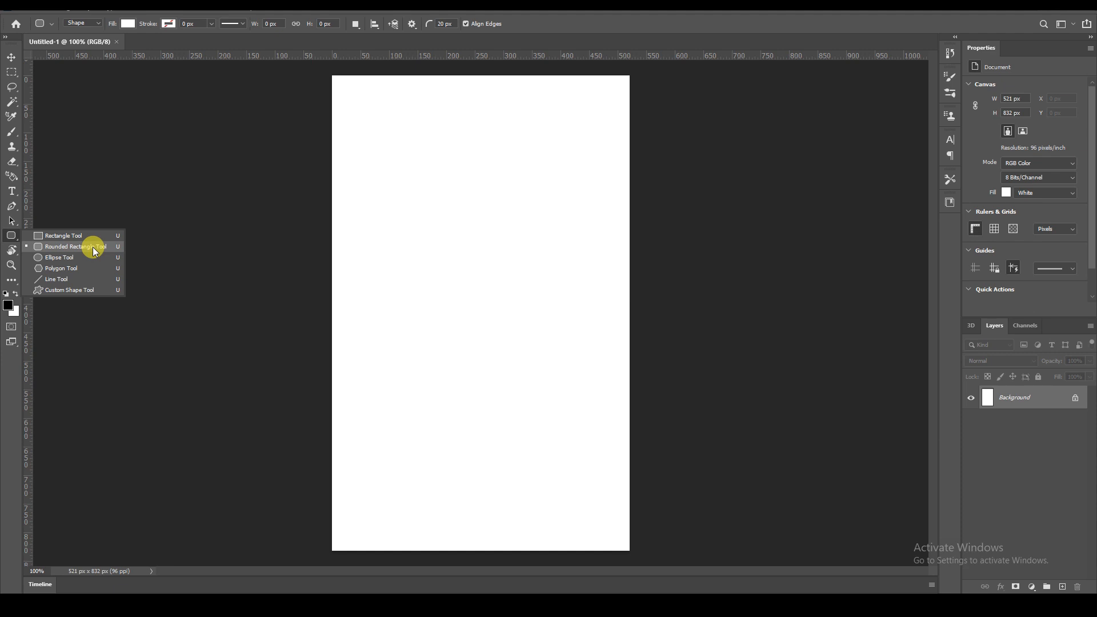
{"action": "left_click", "coordinate": [57, 239]}
{"action": "mouse_move", "coordinate": [369, 122]}
{"action": "left_mouse_down"}
{"action": "mouse_move", "coordinate": [428, 218]}
{"action": "mouse_move", "coordinate": [492, 223]}
{"action": "mouse_move", "coordinate": [469, 235]}
{"action": "mouse_move", "coordinate": [476, 240]}
{"action": "left_mouse_up"}
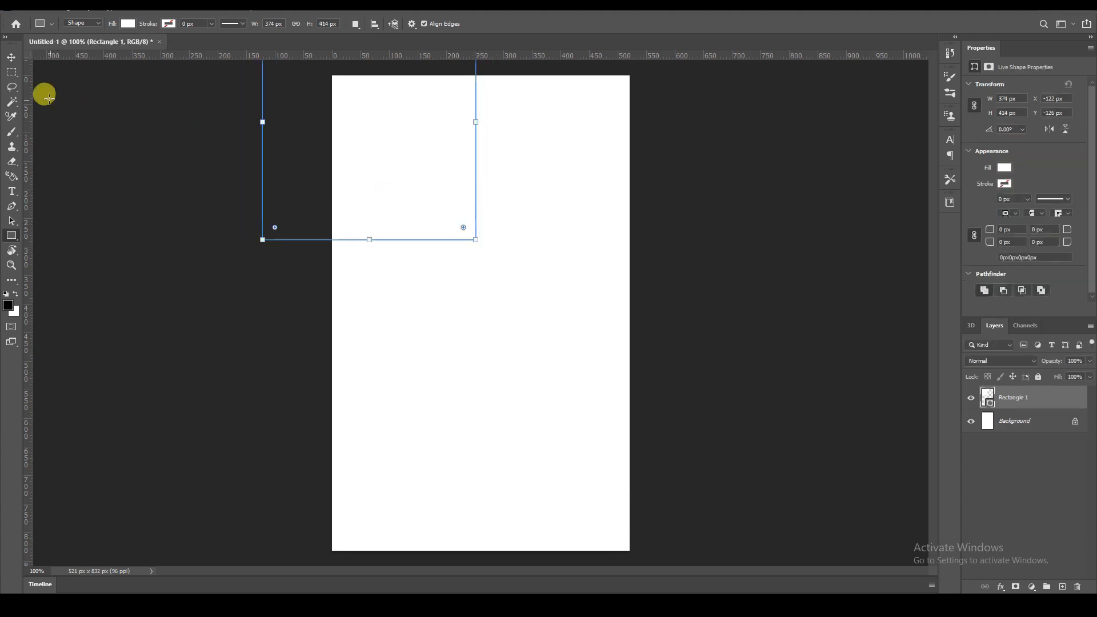
{"action": "left_click", "coordinate": [12, 57]}
{"action": "left_click_drag", "start_coordinate": [366, 139], "coordinate": [462, 261]}
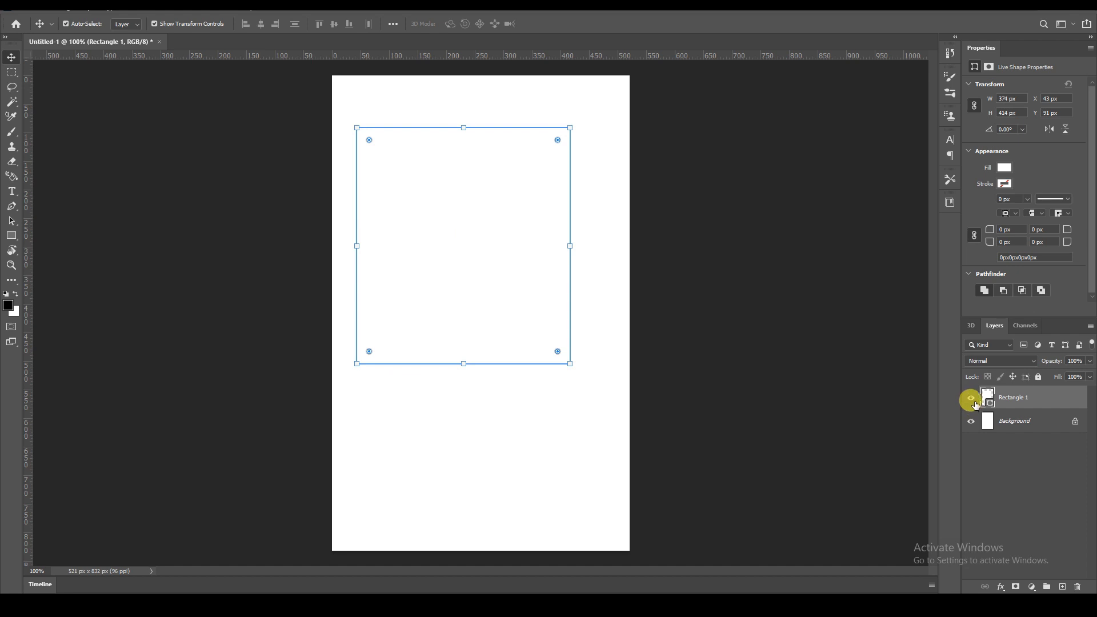
Fill the rectangle shape with magenta e004e0.
{"action": "double_click", "coordinate": [988, 398]}
{"action": "left_click_drag", "start_coordinate": [605, 187], "coordinate": [676, 136]}
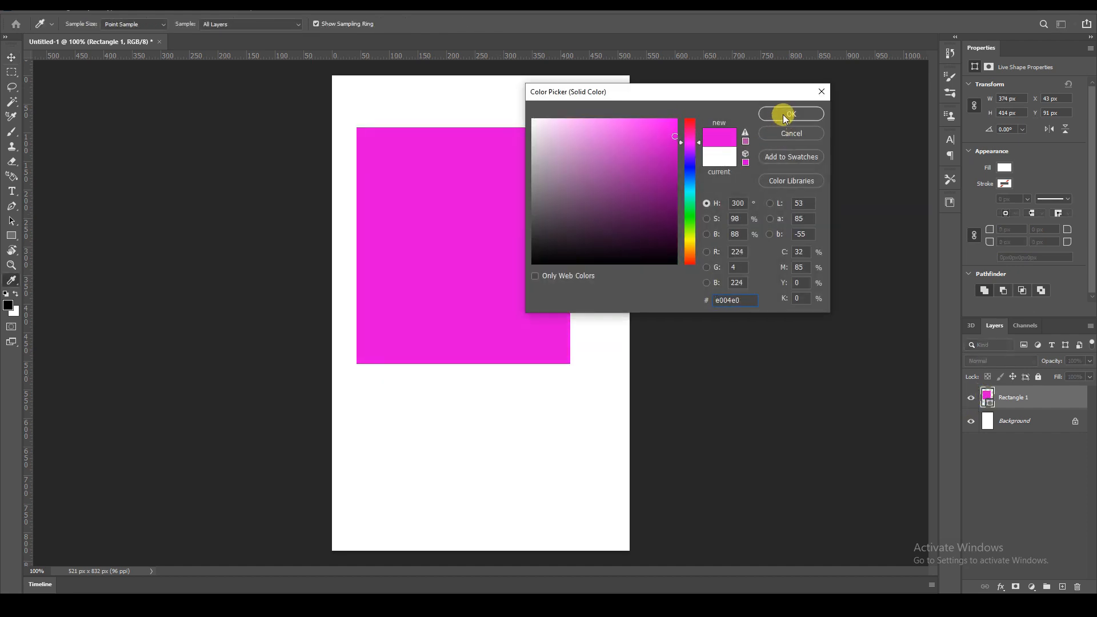
{"action": "left_click", "coordinate": [789, 114]}
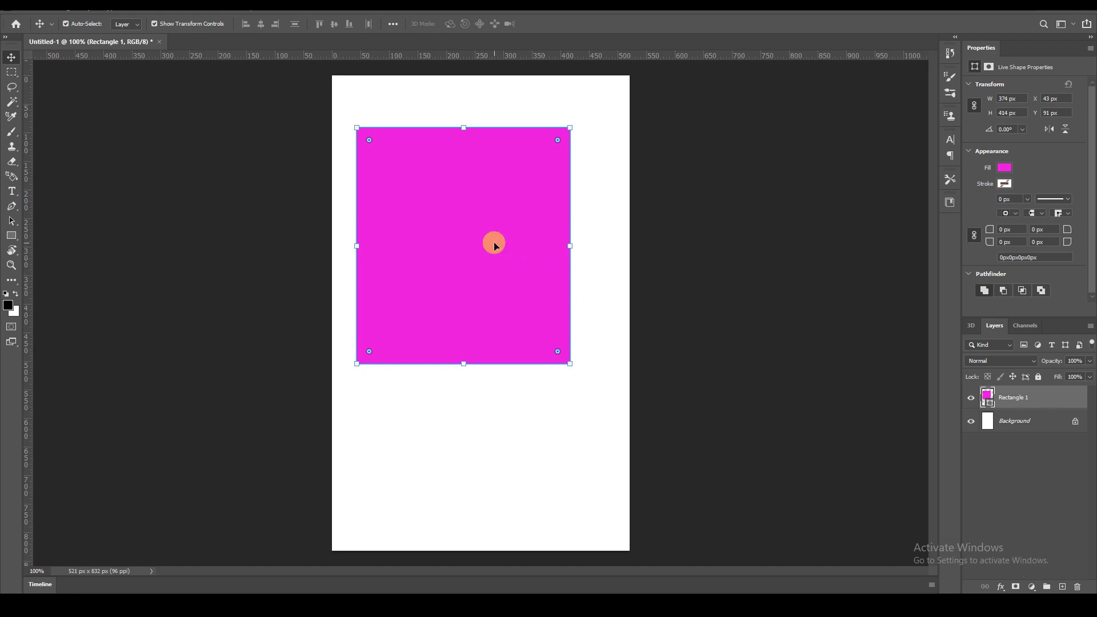
Add a new layer and draw a rounded rectangle about 246 x 283 px overlapping the rectangle's lower right.
{"action": "left_click", "coordinate": [1061, 588]}
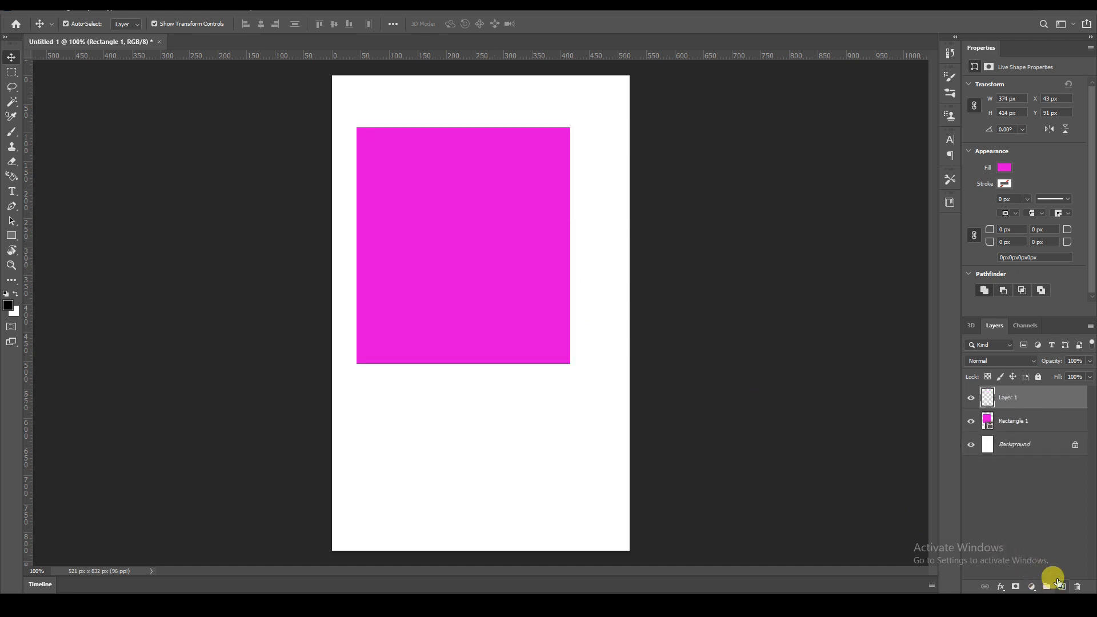
{"action": "left_click", "coordinate": [11, 235]}
{"action": "left_click", "coordinate": [50, 250]}
{"action": "left_click_drag", "start_coordinate": [482, 252], "coordinate": [623, 414]}
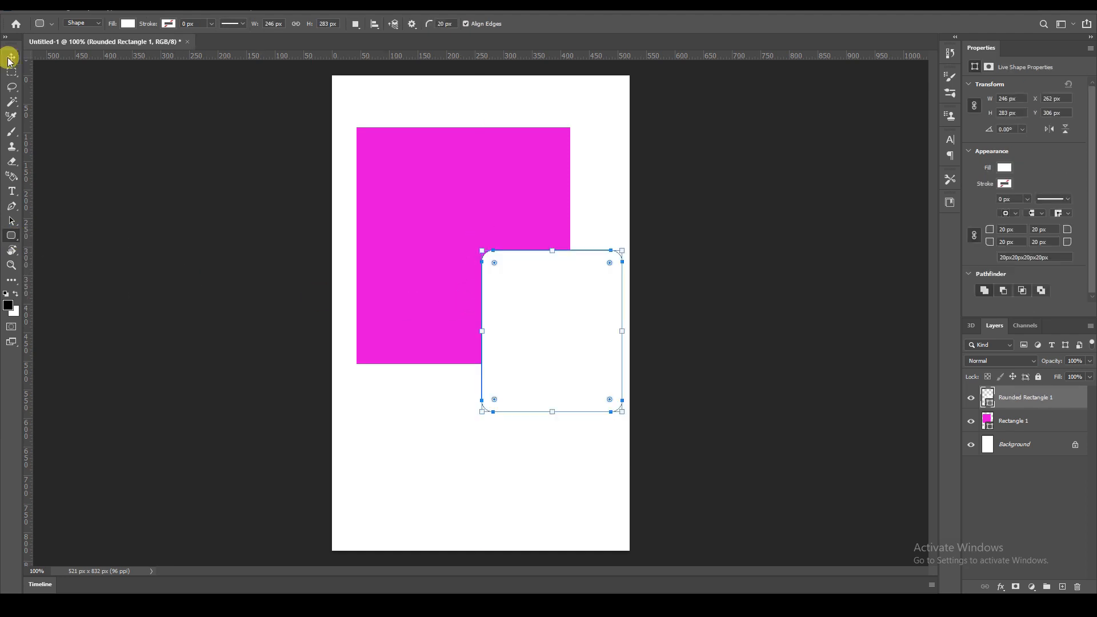
Move the rounded rectangle down toward the canvas's lower right area.
{"action": "left_click", "coordinate": [11, 57]}
{"action": "left_click_drag", "start_coordinate": [569, 314], "coordinate": [569, 416]}
Fill the rounded rectangle with dark blue.
{"action": "left_click", "coordinate": [494, 288]}
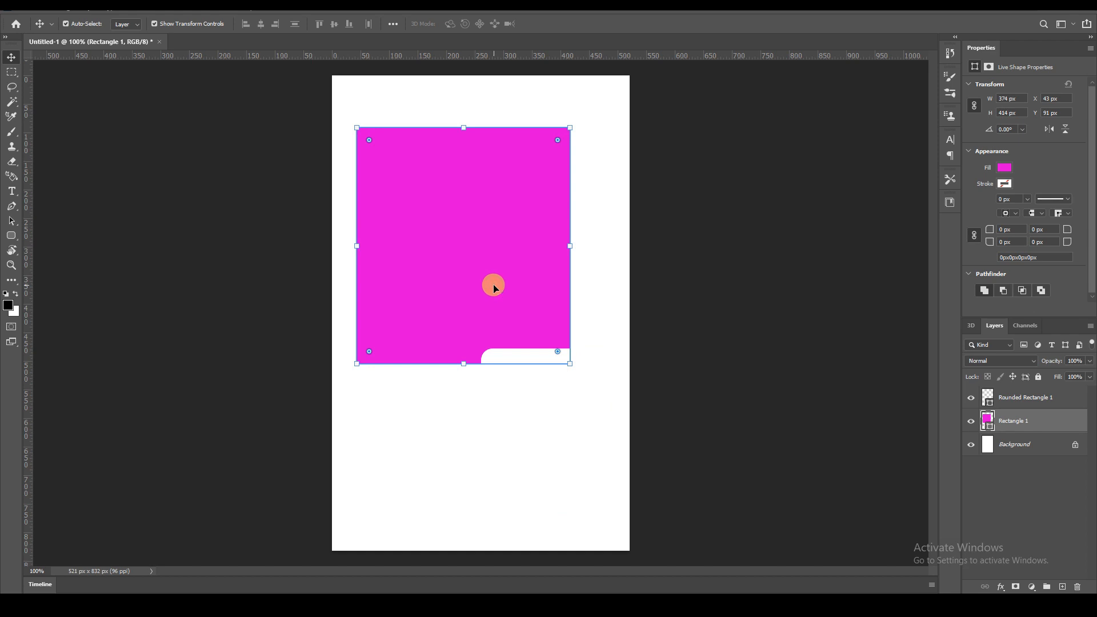
{"action": "left_click", "coordinate": [547, 410]}
{"action": "double_click", "coordinate": [987, 398]}
{"action": "left_click", "coordinate": [778, 114]}
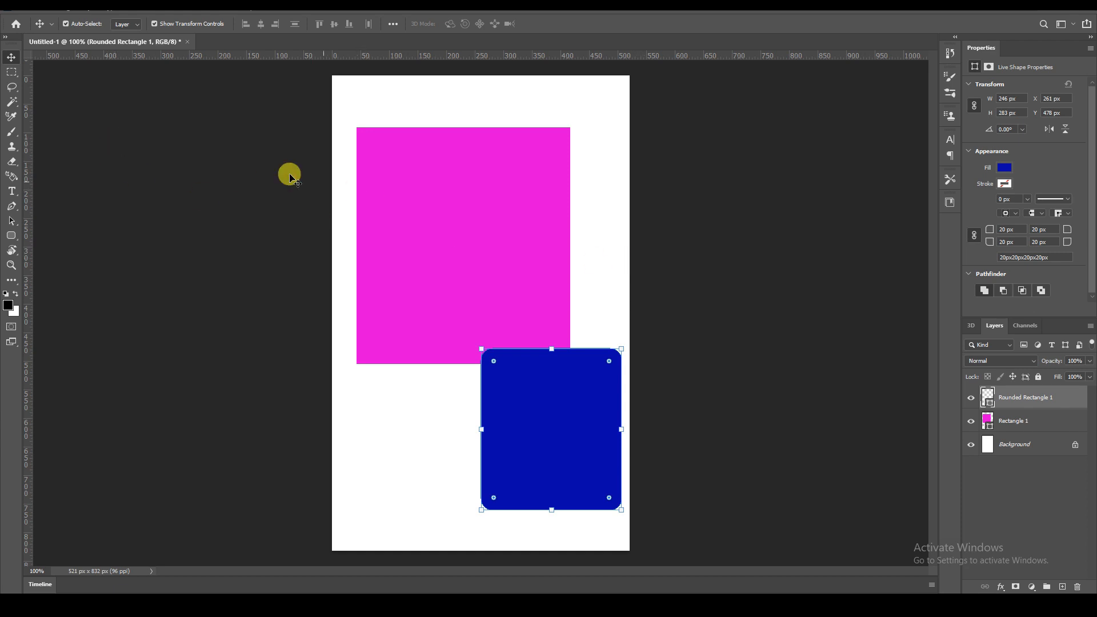
Round the magenta rectangle's corners and move it toward the canvas's upper left.
{"action": "left_click", "coordinate": [423, 212]}
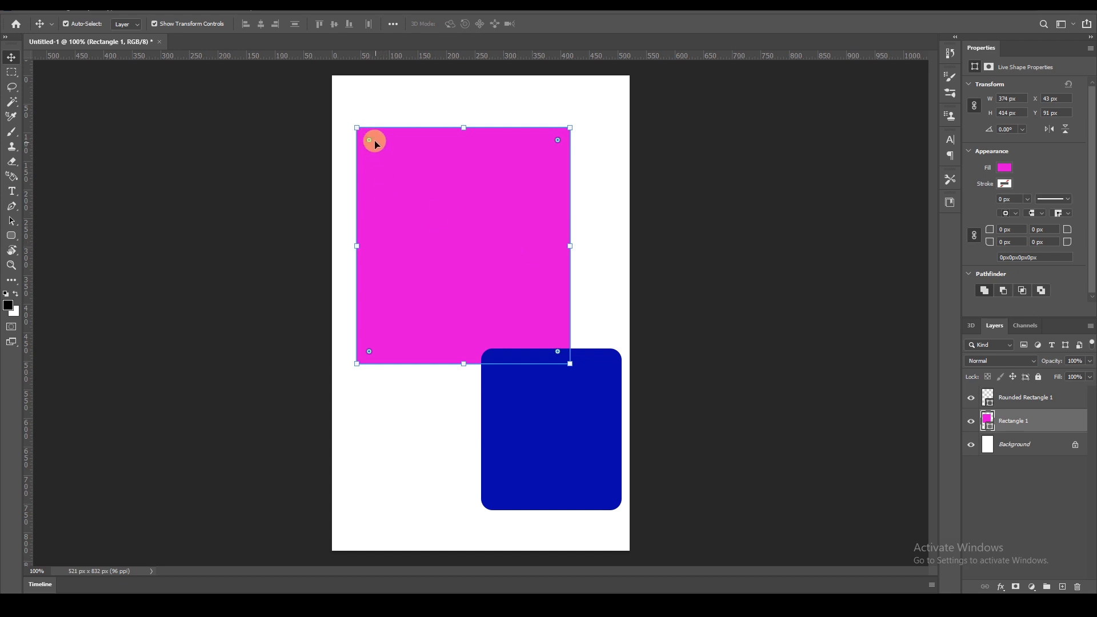
{"action": "mouse_move", "coordinate": [370, 140]}
{"action": "left_mouse_down"}
{"action": "mouse_move", "coordinate": [469, 224]}
{"action": "mouse_move", "coordinate": [458, 232]}
{"action": "mouse_move", "coordinate": [397, 151]}
{"action": "mouse_move", "coordinate": [375, 136]}
{"action": "mouse_move", "coordinate": [416, 177]}
{"action": "mouse_move", "coordinate": [368, 137]}
{"action": "mouse_move", "coordinate": [379, 152]}
{"action": "left_mouse_up"}
{"action": "left_click_drag", "start_coordinate": [441, 254], "coordinate": [423, 221]}
Scale the blue rounded rectangle down slightly and commit the transform.
{"action": "left_click", "coordinate": [572, 396]}
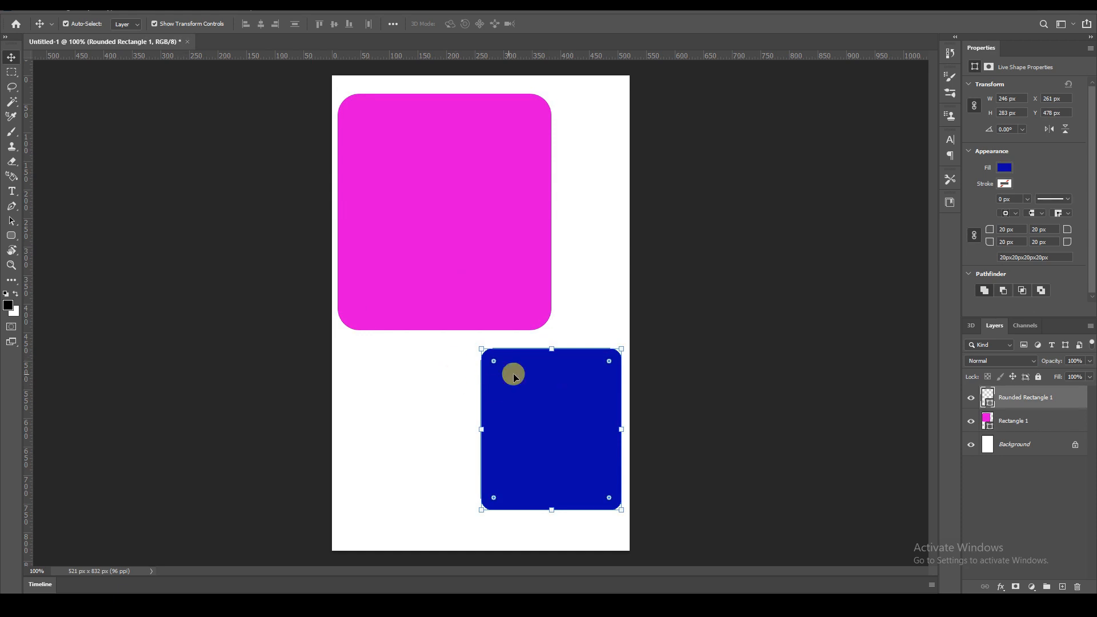
{"action": "mouse_move", "coordinate": [552, 350]}
{"action": "left_mouse_down"}
{"action": "mouse_move", "coordinate": [544, 365]}
{"action": "mouse_move", "coordinate": [542, 351]}
{"action": "left_mouse_up"}
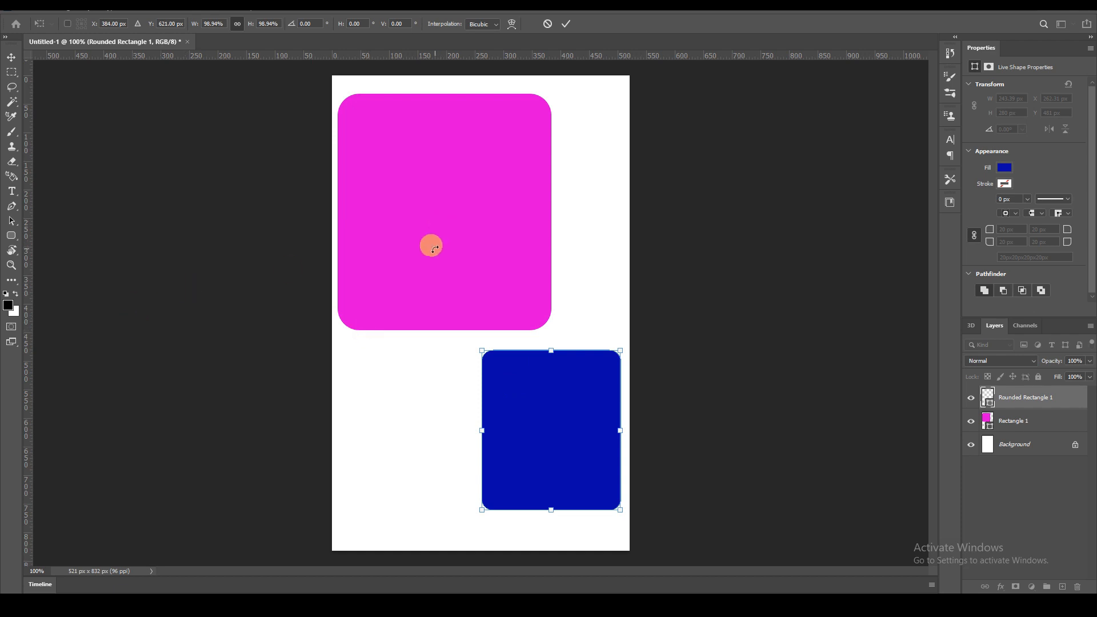
{"action": "key", "text": "Return"}
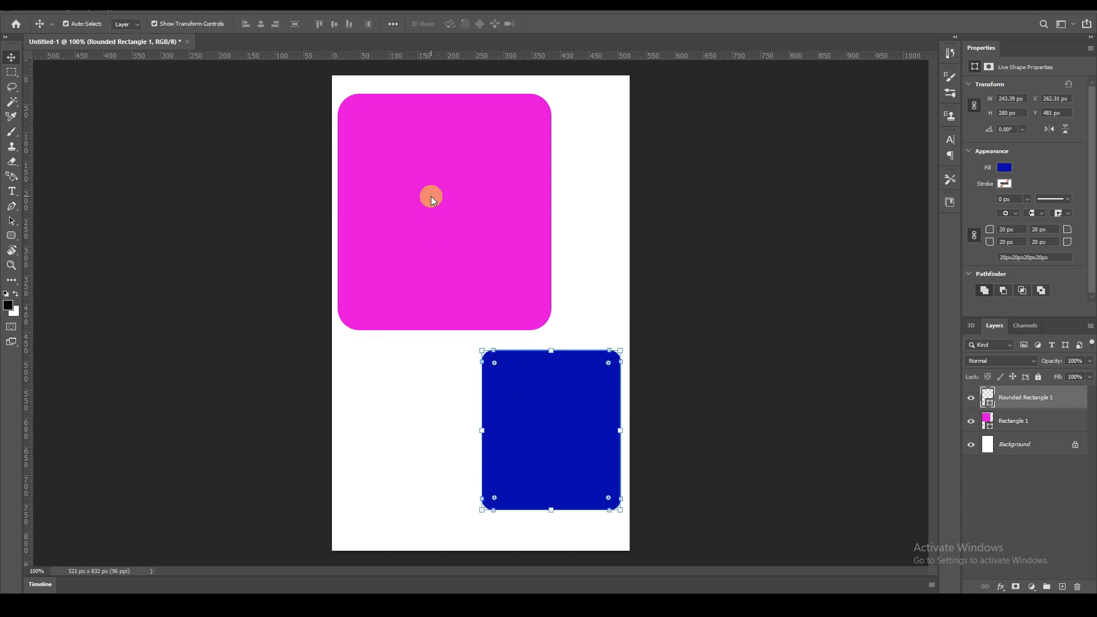
Adjust the magenta rectangle's corner radius to about 22 px.
{"action": "left_click", "coordinate": [428, 197]}
{"action": "mouse_move", "coordinate": [358, 116]}
{"action": "left_mouse_down"}
{"action": "mouse_move", "coordinate": [318, 90]}
{"action": "mouse_move", "coordinate": [416, 180]}
{"action": "mouse_move", "coordinate": [350, 101]}
{"action": "left_mouse_up"}
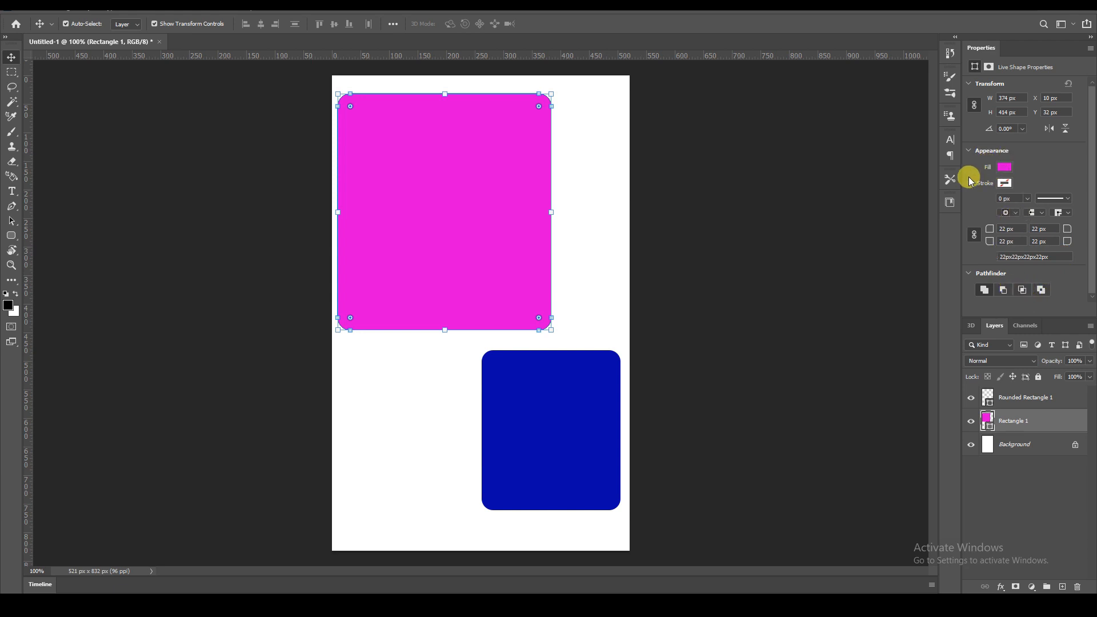
Adjust the blue rounded rectangle's corner radius to about 17 px.
{"action": "left_click", "coordinate": [557, 413]}
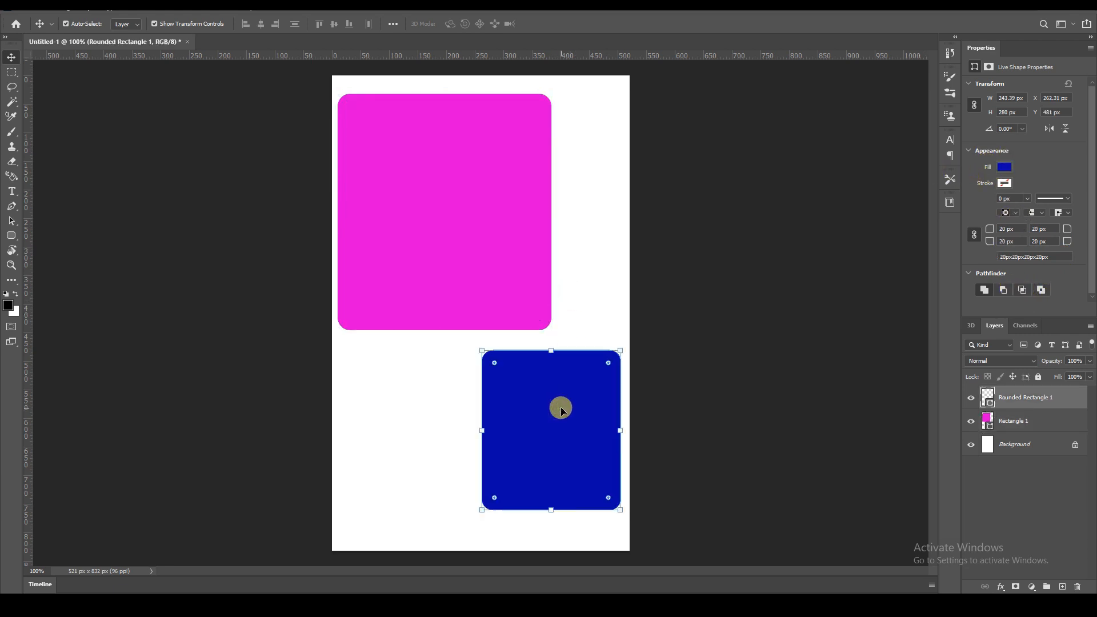
{"action": "mouse_move", "coordinate": [489, 363]}
{"action": "left_mouse_down"}
{"action": "mouse_move", "coordinate": [512, 381]}
{"action": "mouse_move", "coordinate": [492, 362]}
{"action": "left_mouse_up"}
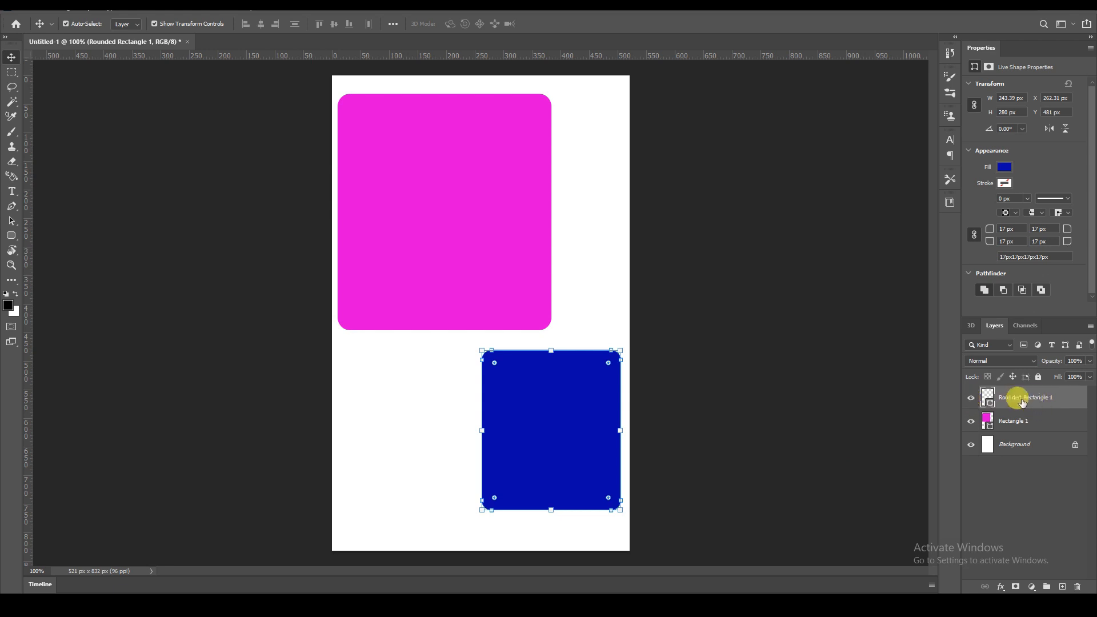
Delete both shape layers.
{"action": "key", "text": "Delete"}
{"action": "key", "text": "Delete"}
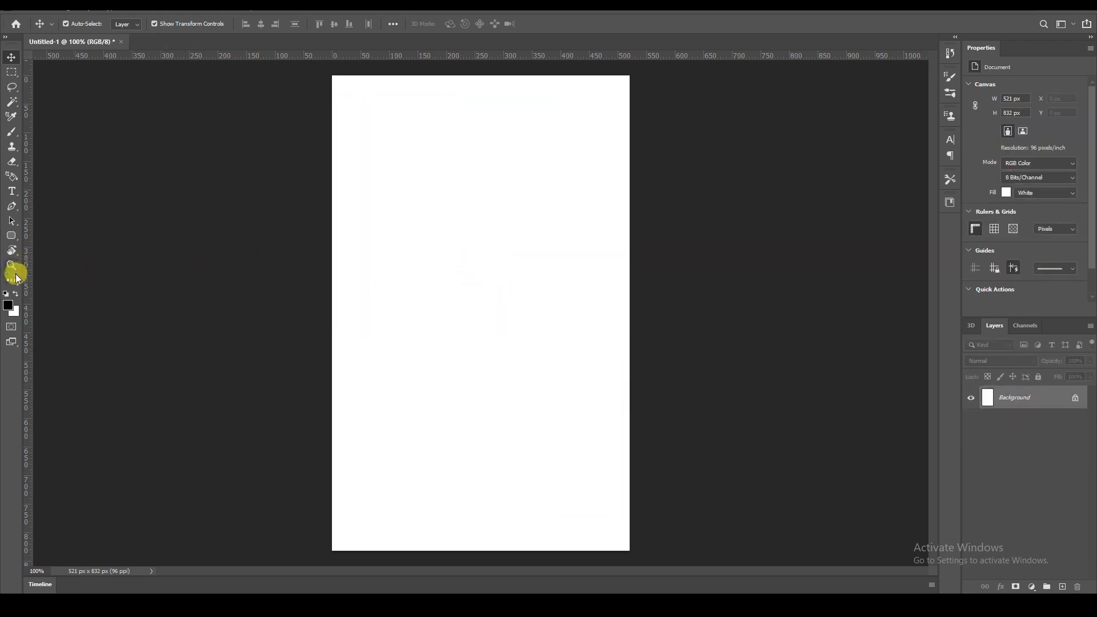
Draw a five-sided polygon about 224 x 265 px with the Polygon tool.
{"action": "left_click", "coordinate": [12, 236]}
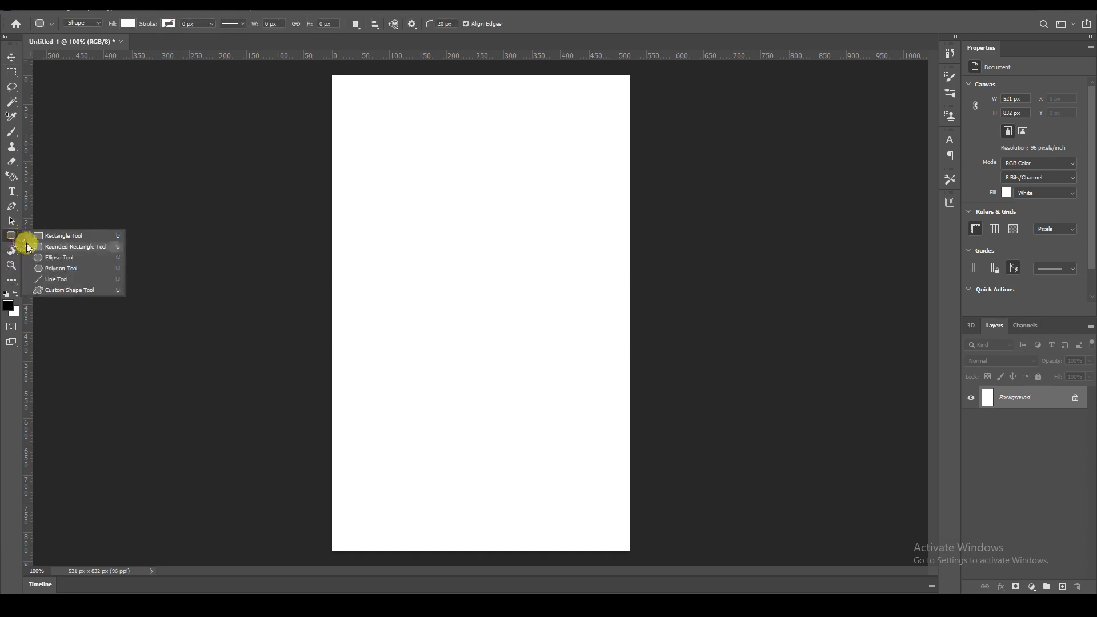
{"action": "left_click", "coordinate": [68, 272]}
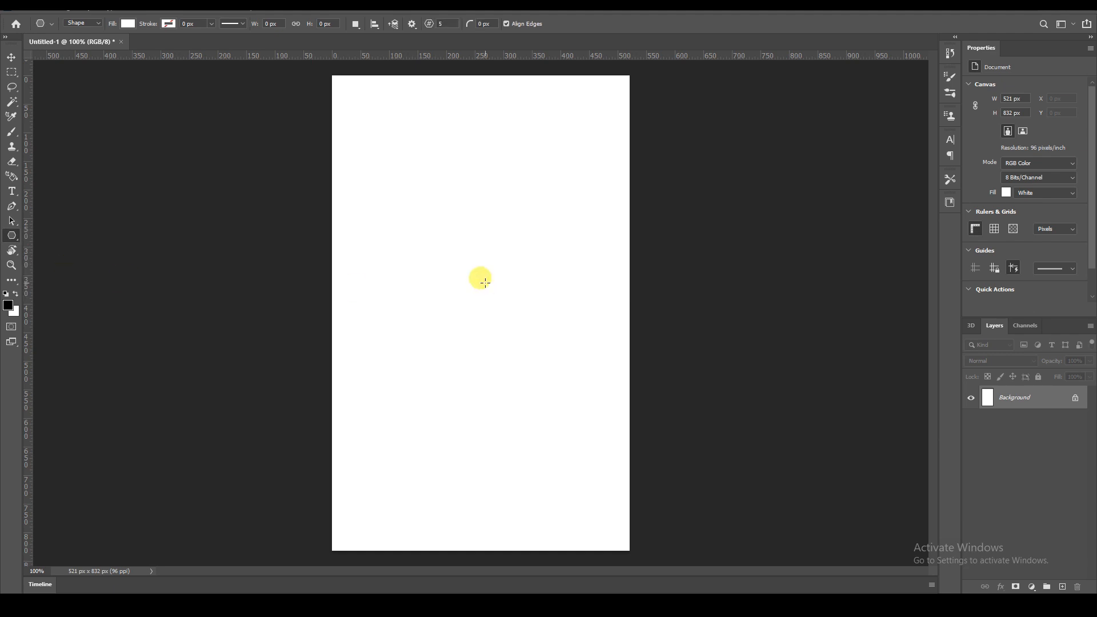
{"action": "left_click_drag", "start_coordinate": [380, 150], "coordinate": [507, 301]}
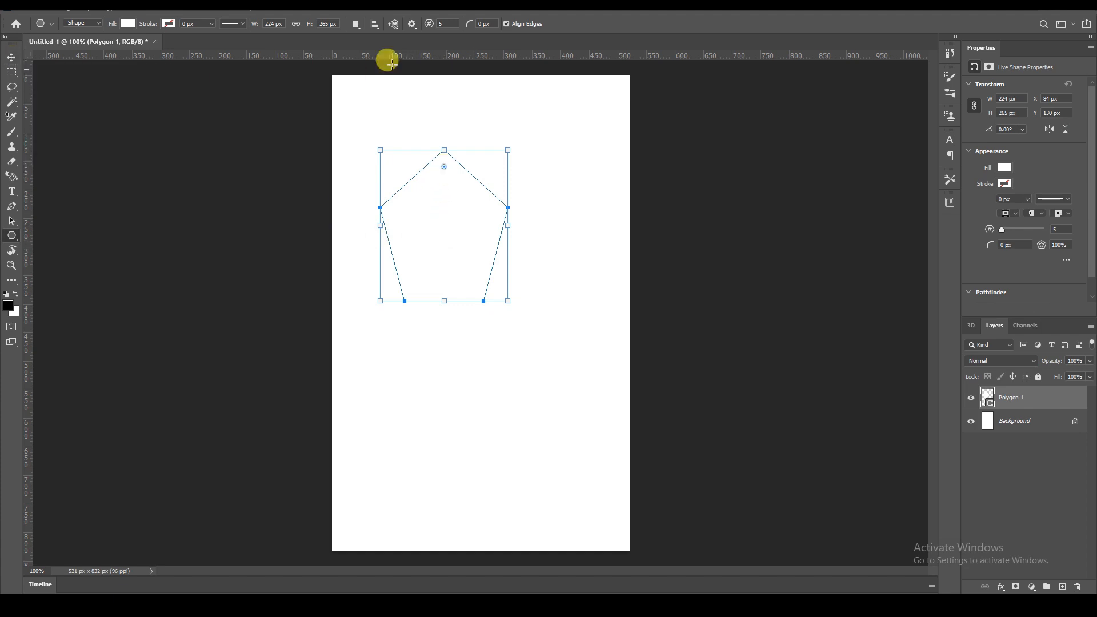
Set the polygon sides to 3 and draw a triangle about 245 x 261 px in the lower middle.
{"action": "left_click_drag", "start_coordinate": [447, 23], "coordinate": [430, 22]}
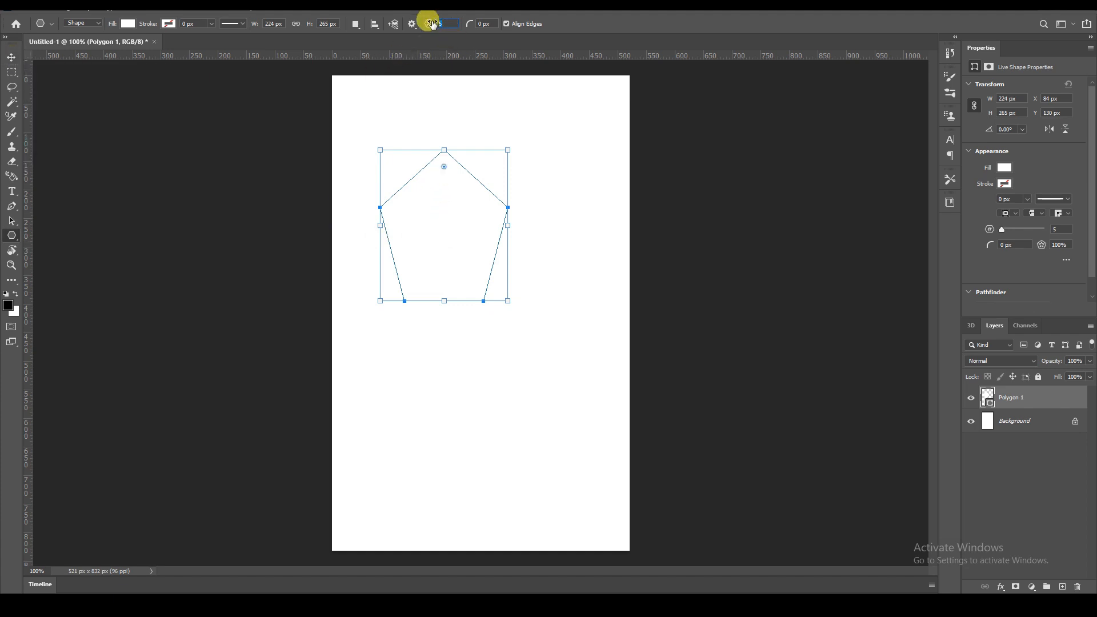
{"action": "type", "text": "3"}
{"action": "left_click_drag", "start_coordinate": [430, 329], "coordinate": [567, 477]}
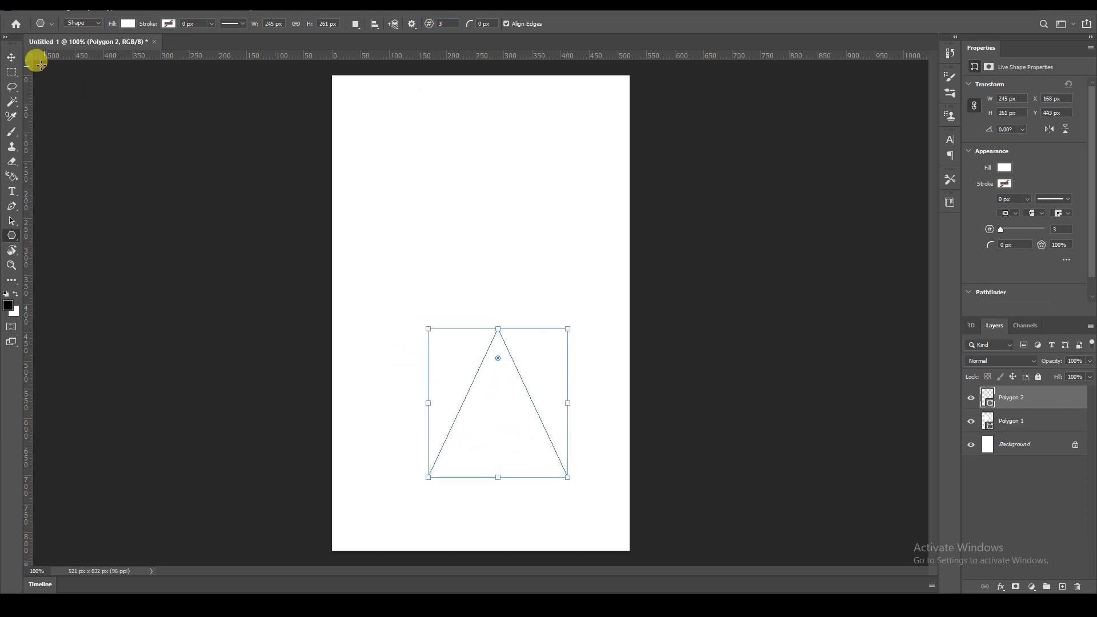
Move the triangle up toward the center of the canvas.
{"action": "left_click", "coordinate": [11, 57]}
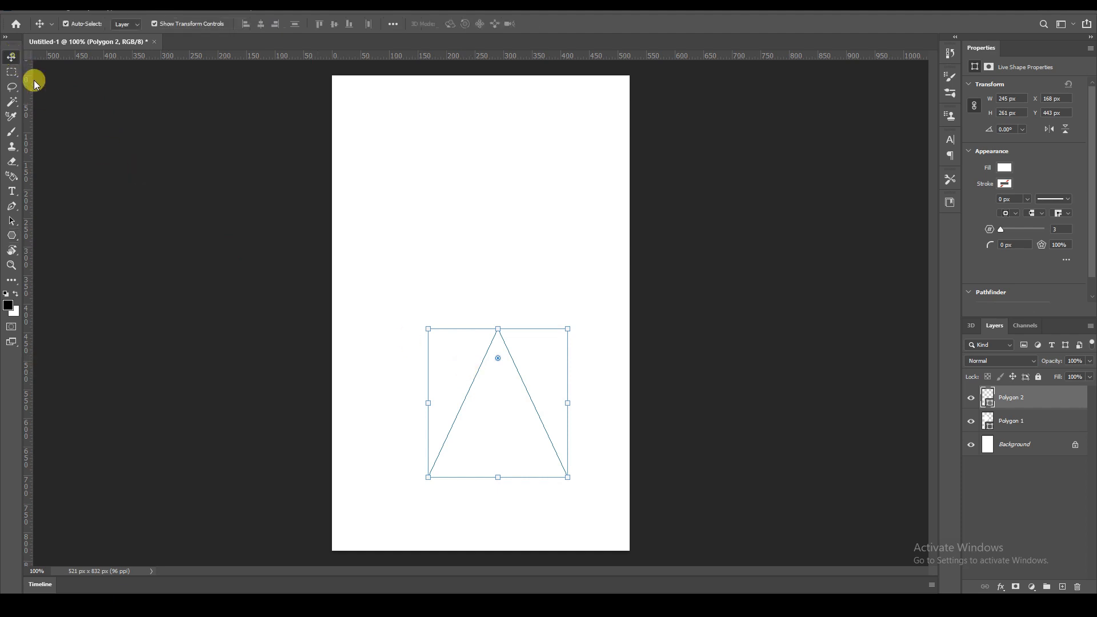
{"action": "left_click_drag", "start_coordinate": [511, 429], "coordinate": [488, 318]}
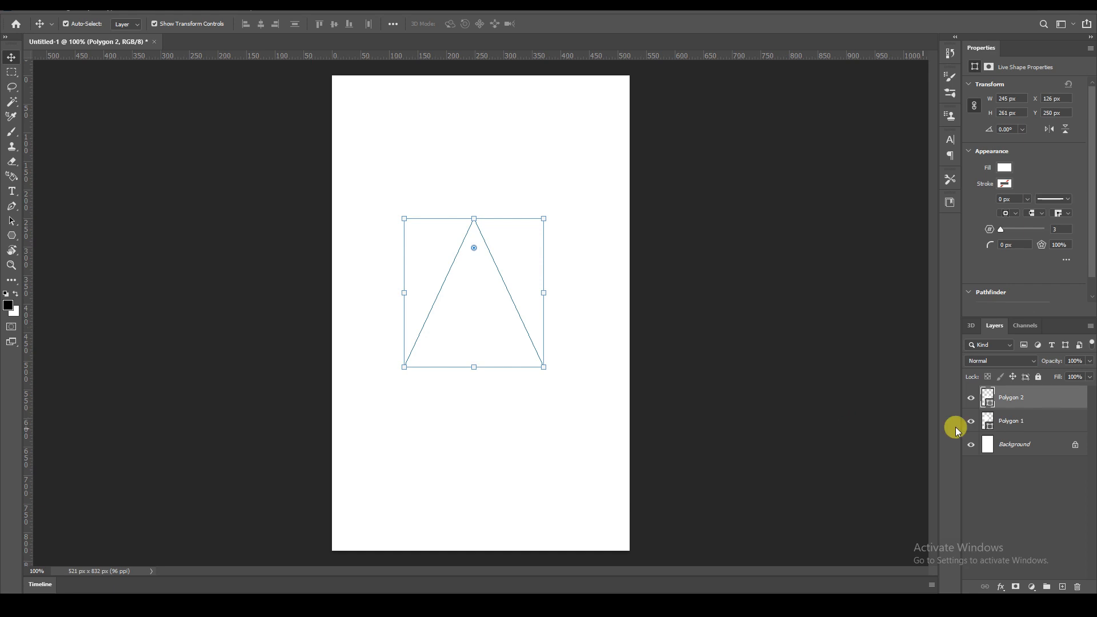
Fill the triangle shape with a golden brown colour.
{"action": "double_click", "coordinate": [990, 404]}
{"action": "left_click_drag", "start_coordinate": [641, 165], "coordinate": [672, 164]}
{"action": "left_click_drag", "start_coordinate": [692, 163], "coordinate": [716, 238]}
{"action": "left_click", "coordinate": [791, 113]}
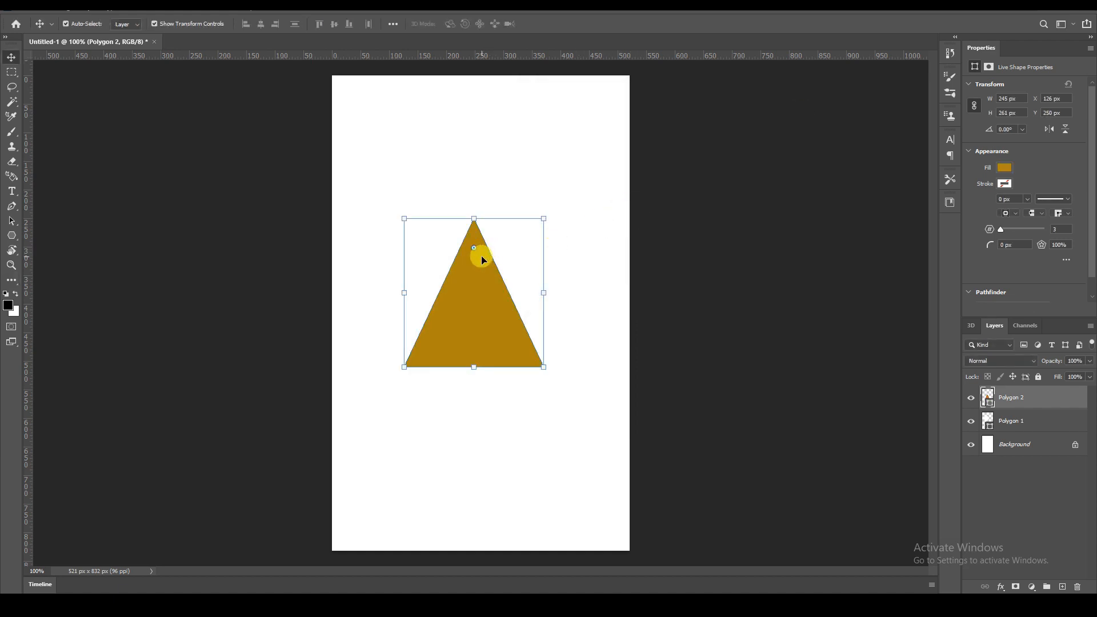
Scale the triangle up to about 122% by its corners and commit the transform.
{"action": "left_click_drag", "start_coordinate": [543, 219], "coordinate": [554, 208]}
{"action": "left_click_drag", "start_coordinate": [403, 369], "coordinate": [394, 378]}
{"action": "left_click_drag", "start_coordinate": [554, 378], "coordinate": [566, 389]}
{"action": "left_click_drag", "start_coordinate": [483, 337], "coordinate": [484, 327]}
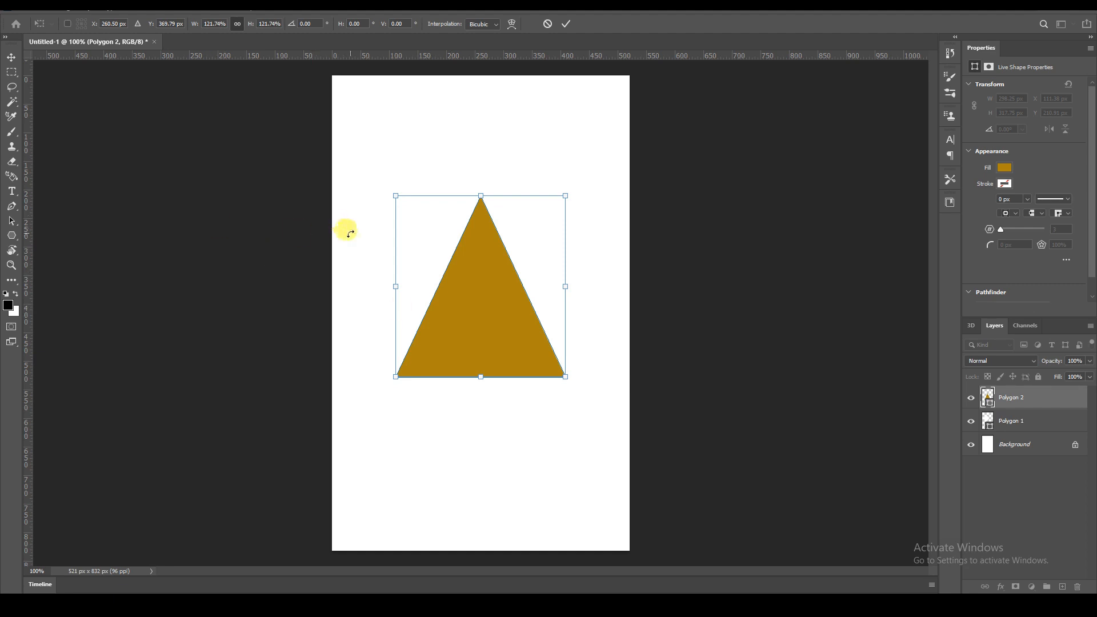
{"action": "left_click", "coordinate": [564, 24]}
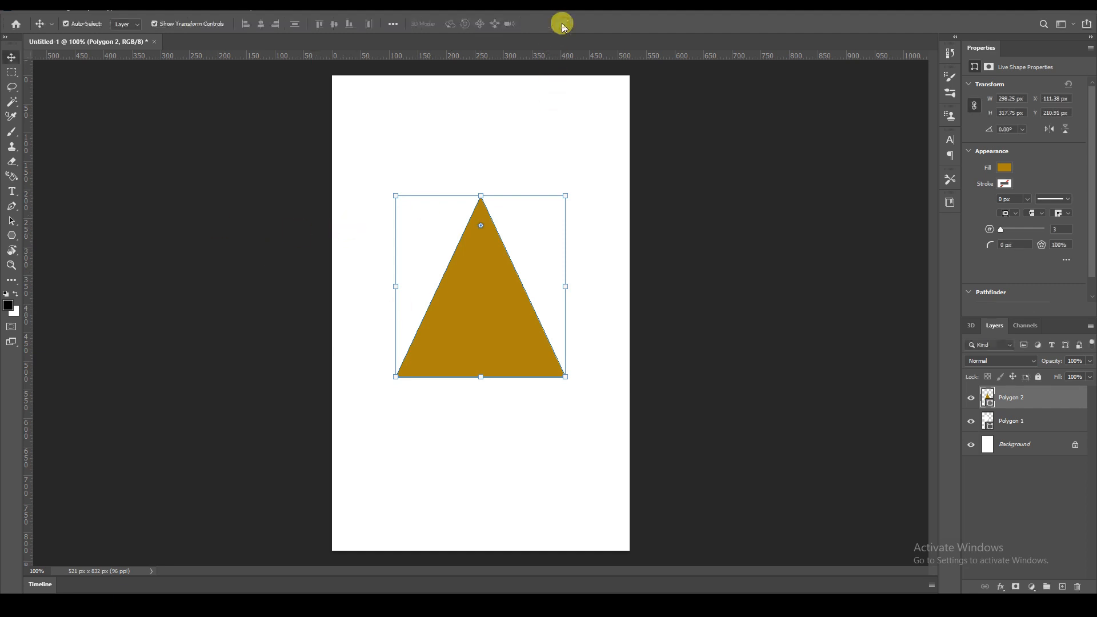
Round the triangle's corners to a 32 px radius.
{"action": "left_click", "coordinate": [482, 229]}
{"action": "mouse_move", "coordinate": [482, 232]}
{"action": "left_mouse_down"}
{"action": "mouse_move", "coordinate": [480, 293]}
{"action": "mouse_move", "coordinate": [482, 239]}
{"action": "left_mouse_up"}
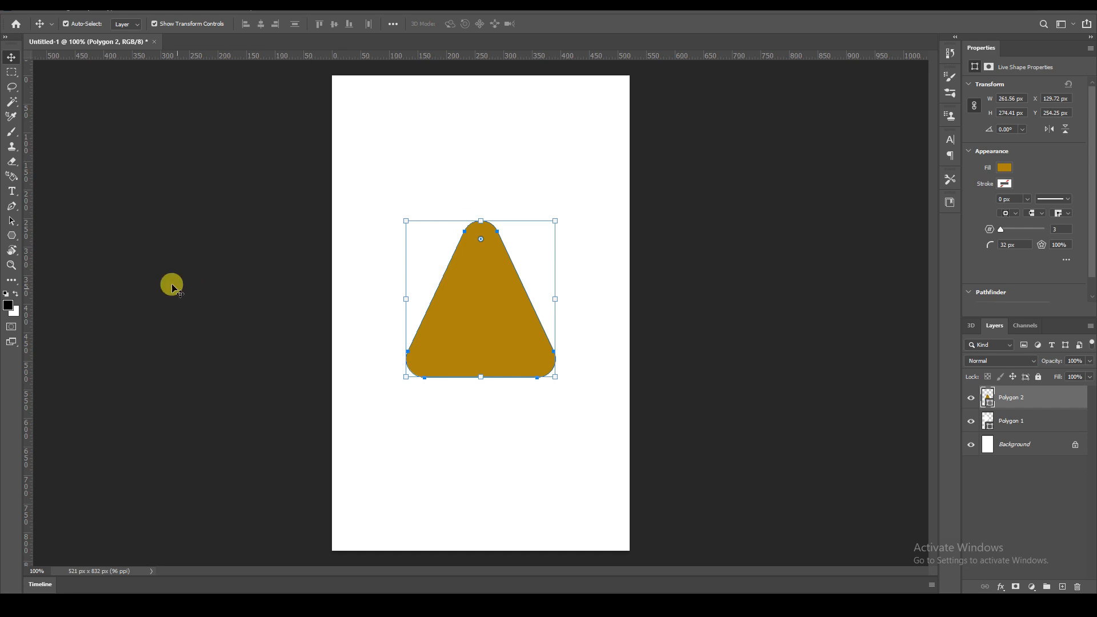
Draw another triangle about 292 x 270 px above the rounded triangle with the Polygon tool.
{"action": "left_click", "coordinate": [12, 239]}
{"action": "right_click", "coordinate": [18, 242]}
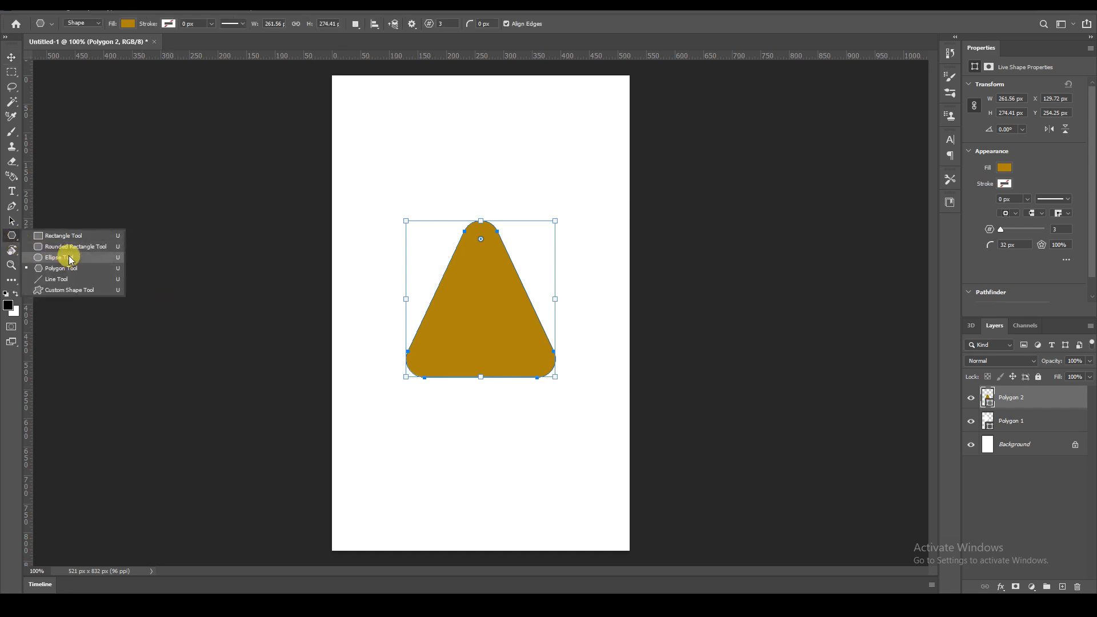
{"action": "left_click", "coordinate": [64, 268]}
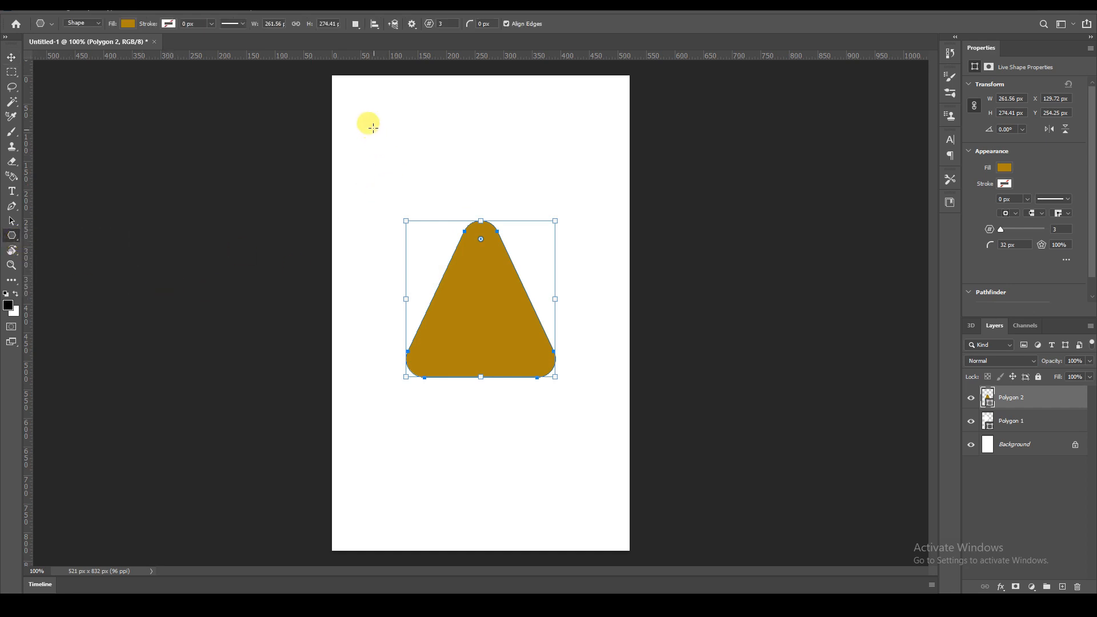
{"action": "left_click_drag", "start_coordinate": [373, 110], "coordinate": [539, 264]}
{"action": "left_click", "coordinate": [11, 57]}
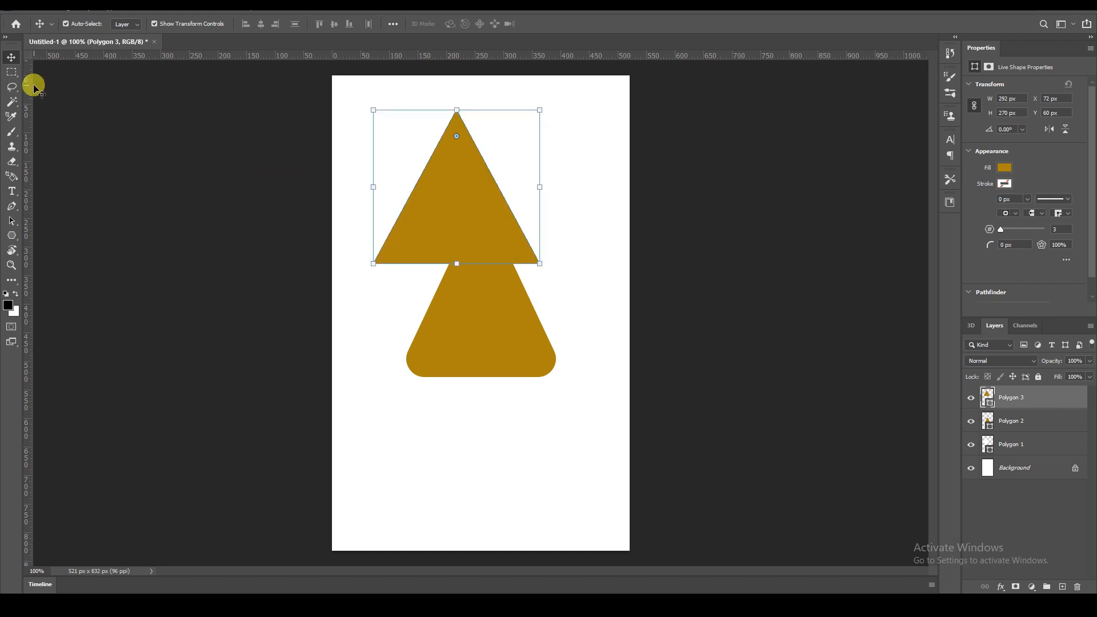
Draw a five-sided pentagon about 312 x 335 px over the rounded triangle with the Polygon tool.
{"action": "left_click", "coordinate": [12, 236]}
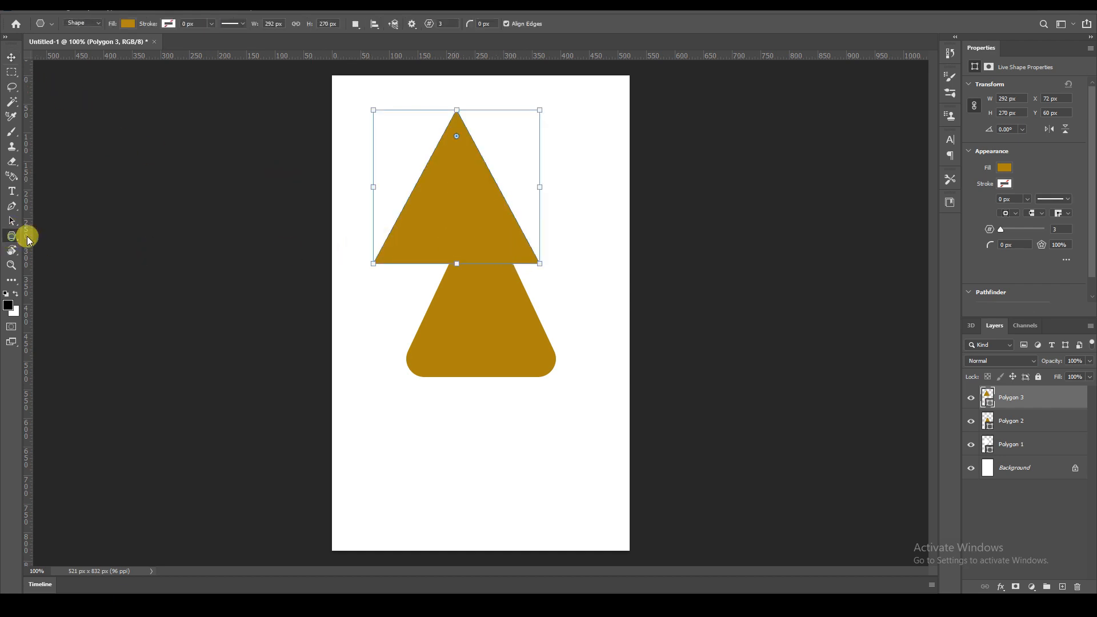
{"action": "left_click", "coordinate": [456, 23]}
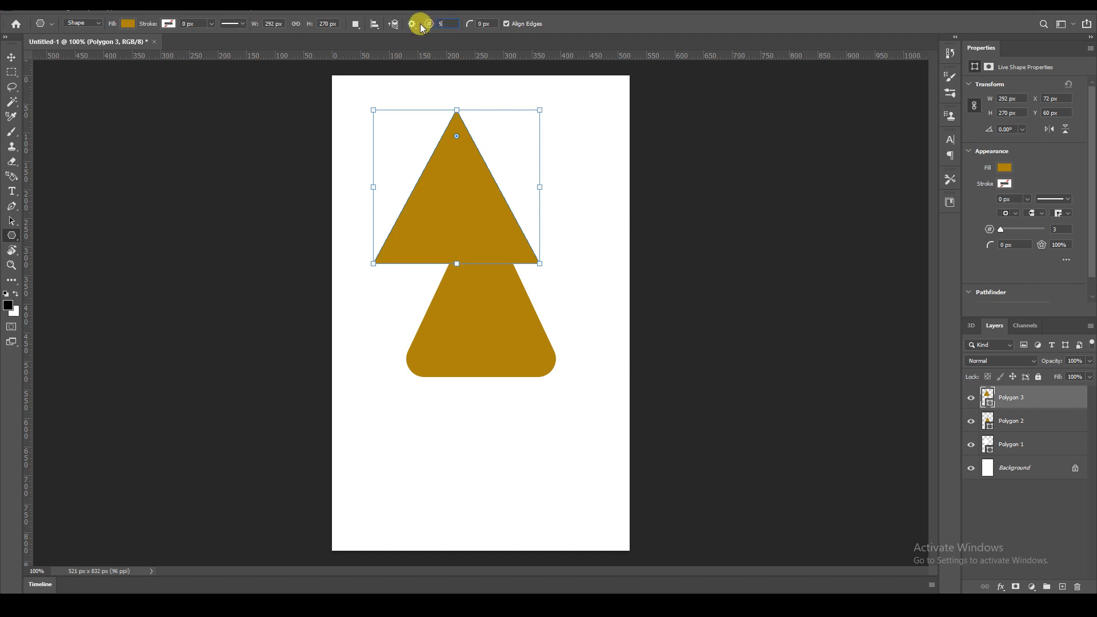
{"action": "left_click_drag", "start_coordinate": [380, 283], "coordinate": [560, 475]}
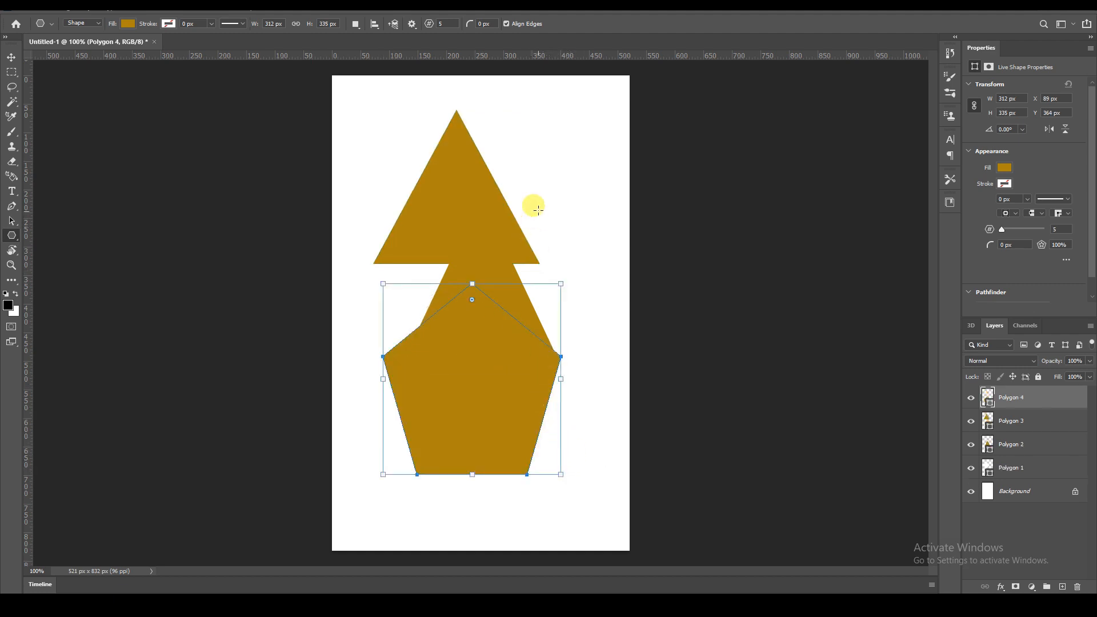
Set the polygon sides to 8 and draw an octagon about 235 x 275 px at the canvas's upper right.
{"action": "left_click", "coordinate": [446, 23]}
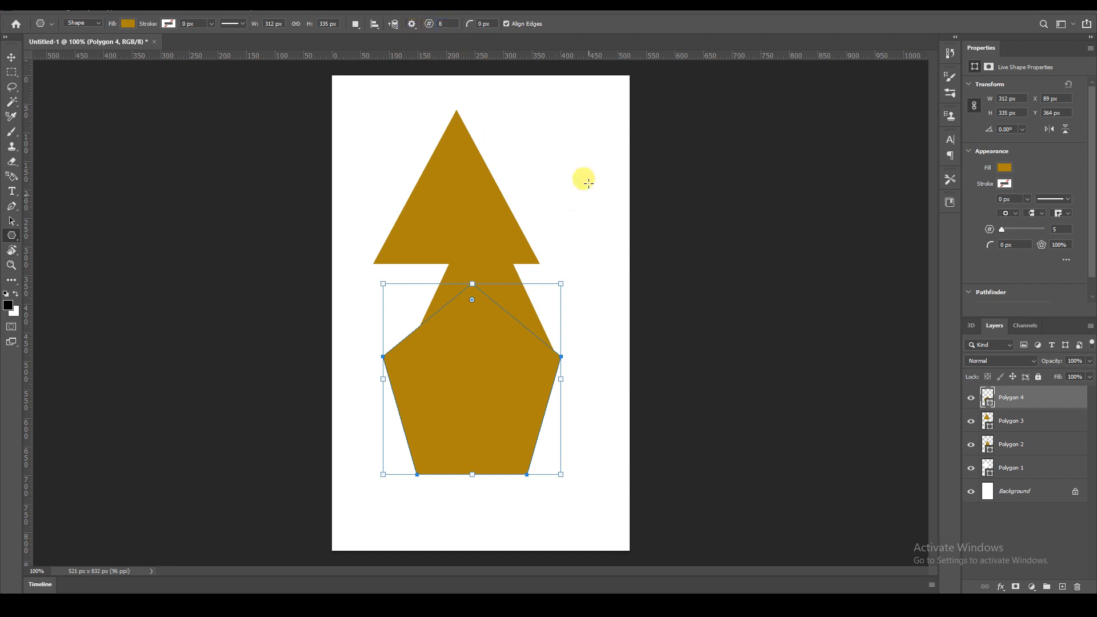
{"action": "left_click_drag", "start_coordinate": [486, 99], "coordinate": [619, 252]}
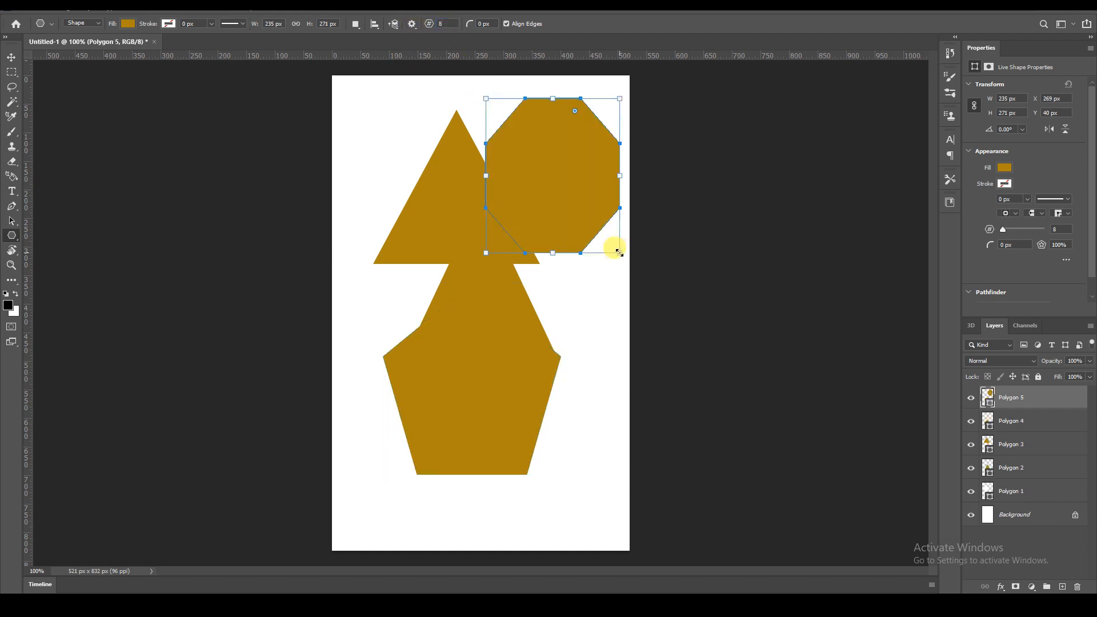
Spread the octagon, pentagon and upper triangle apart toward the canvas edges with the Move tool.
{"action": "left_click", "coordinate": [12, 57]}
{"action": "left_click_drag", "start_coordinate": [555, 189], "coordinate": [633, 249]}
{"action": "left_click_drag", "start_coordinate": [479, 368], "coordinate": [323, 376]}
{"action": "left_click_drag", "start_coordinate": [451, 223], "coordinate": [384, 171]}
Try moving the rounded triangle to the right and undo that move.
{"action": "left_click_drag", "start_coordinate": [478, 334], "coordinate": [573, 379]}
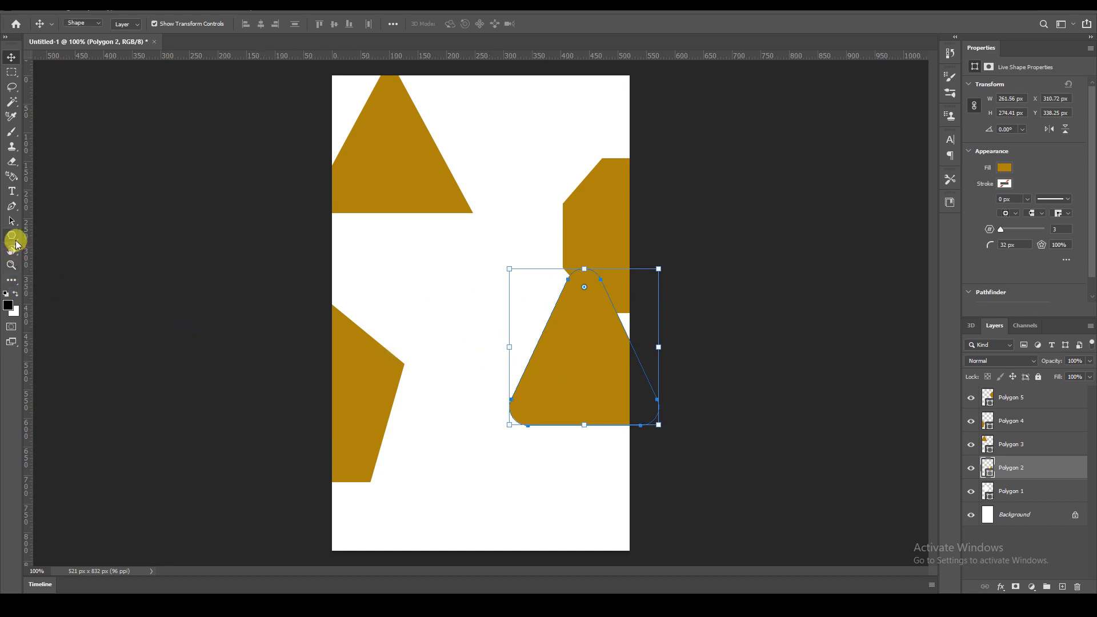
{"action": "right_click", "coordinate": [14, 238]}
{"action": "left_click", "coordinate": [71, 274]}
{"action": "key", "text": "ctrl+z"}
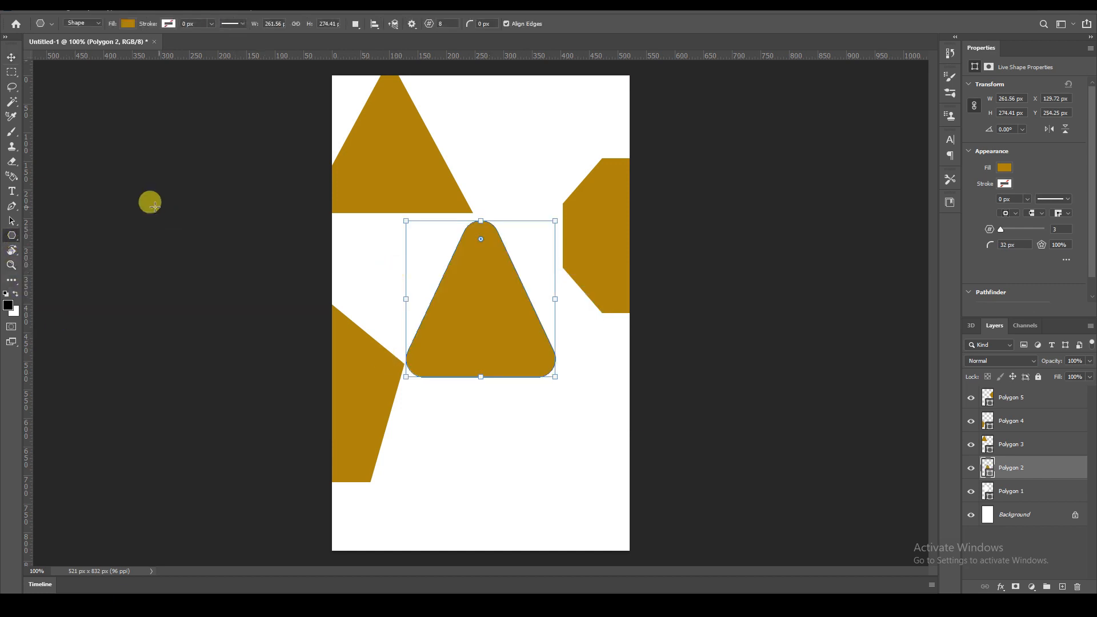
Draw an ellipse about 243 x 277 px near the top of the canvas with the Ellipse tool.
{"action": "left_click_drag", "start_coordinate": [17, 242], "coordinate": [63, 260]}
{"action": "left_click_drag", "start_coordinate": [452, 101], "coordinate": [590, 258]}
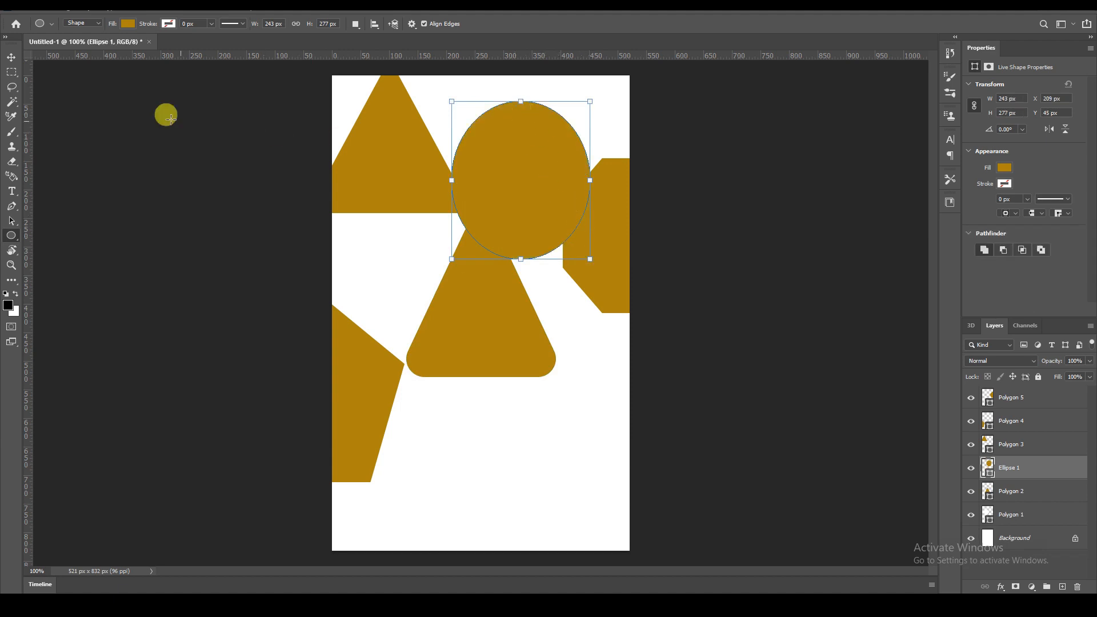
Merge the ellipse with the rounded triangle layer below and delete the merged layer.
{"action": "left_click", "coordinate": [12, 57]}
{"action": "mouse_move", "coordinate": [532, 203]}
{"action": "left_mouse_down"}
{"action": "mouse_move", "coordinate": [512, 223]}
{"action": "mouse_move", "coordinate": [530, 203]}
{"action": "left_mouse_up"}
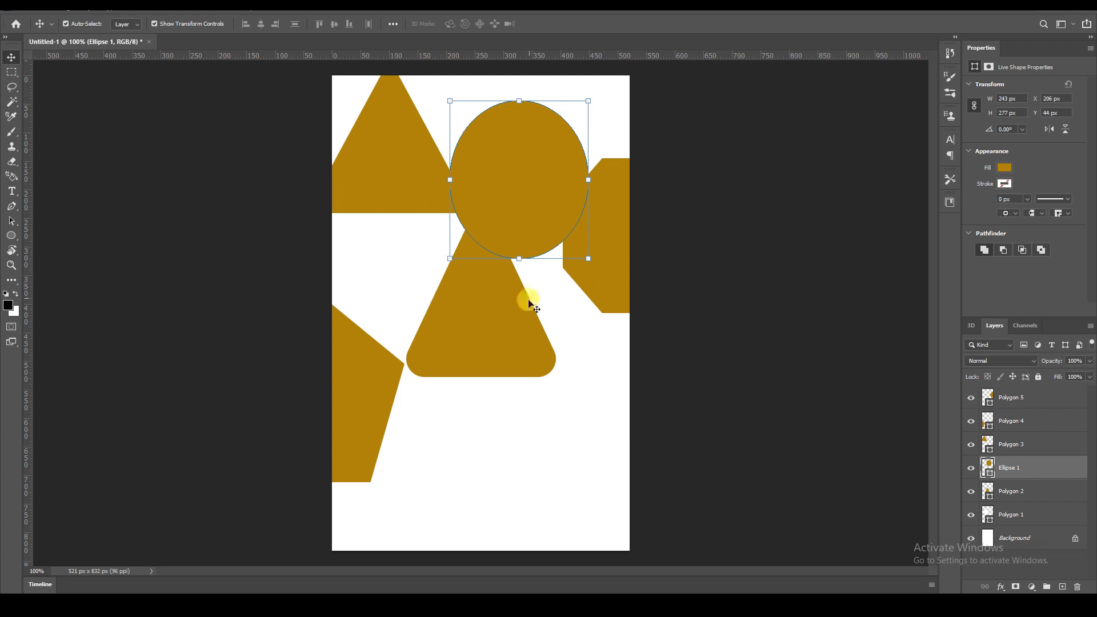
{"action": "key", "text": "ctrl+e"}
{"action": "key", "text": "Delete"}
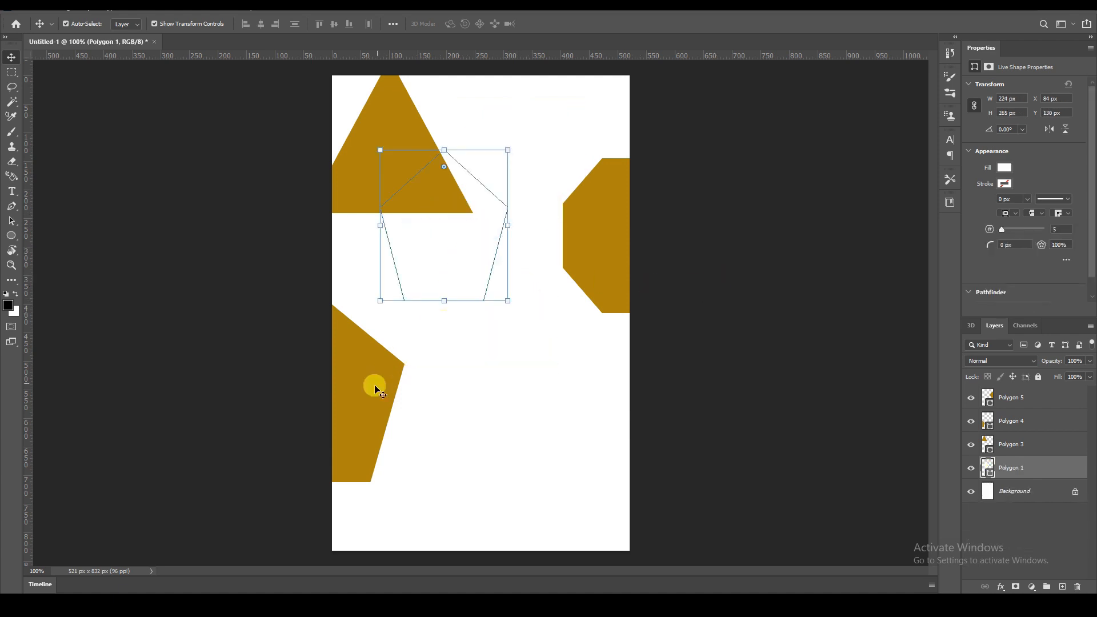
Delete the pentagon and the octagon, then move the remaining triangle to the top centre of the canvas.
{"action": "left_click", "coordinate": [378, 382]}
{"action": "key", "text": "Delete"}
{"action": "left_click", "coordinate": [629, 272]}
{"action": "key", "text": "Delete"}
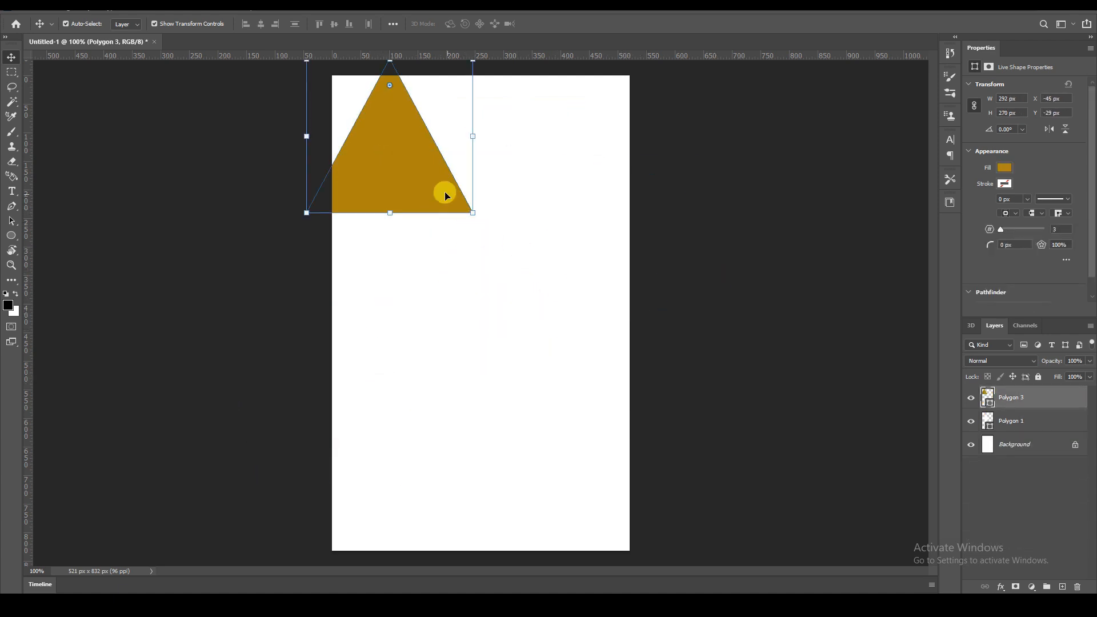
{"action": "left_click_drag", "start_coordinate": [434, 184], "coordinate": [503, 230]}
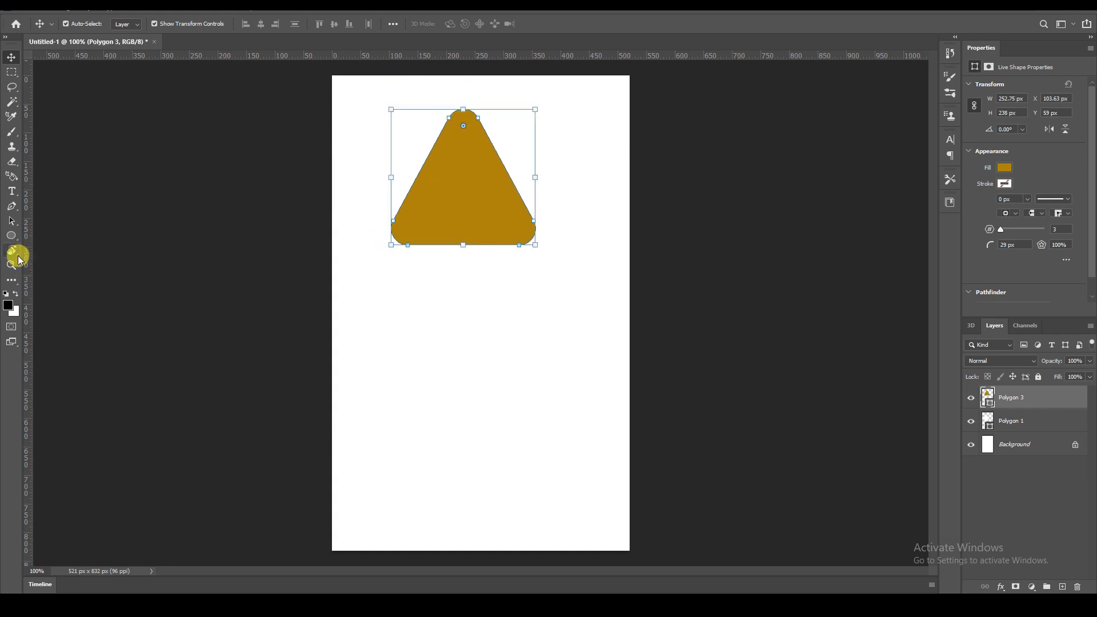
Draw a horizontal line about 453 px long with the Line tool and move it just below the triangle.
{"action": "left_click", "coordinate": [11, 236]}
{"action": "right_click", "coordinate": [10, 235]}
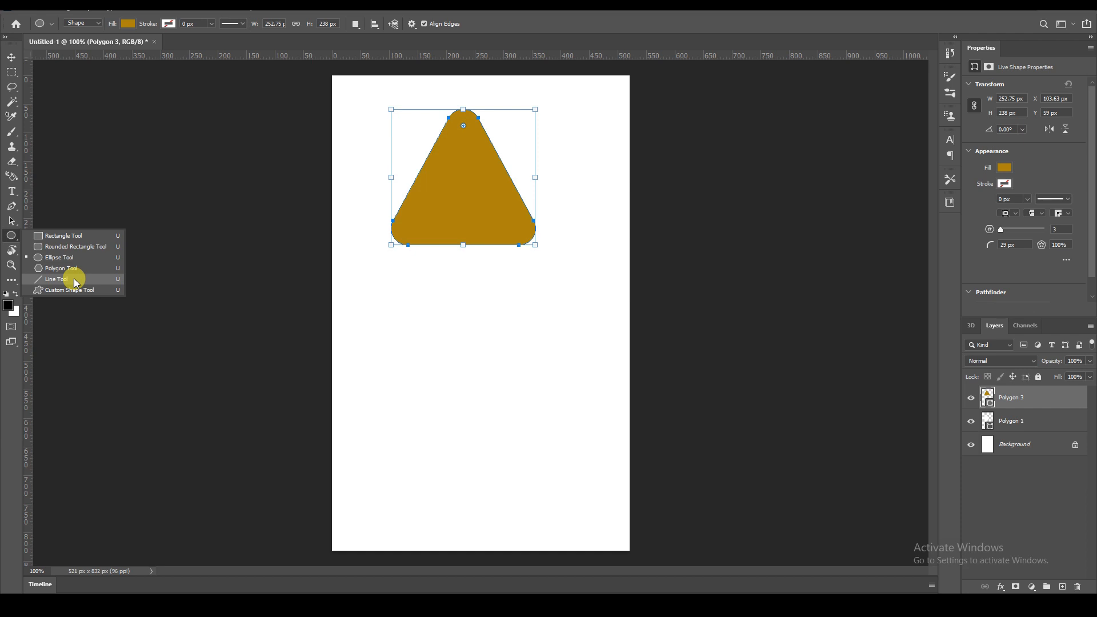
{"action": "left_click", "coordinate": [74, 279]}
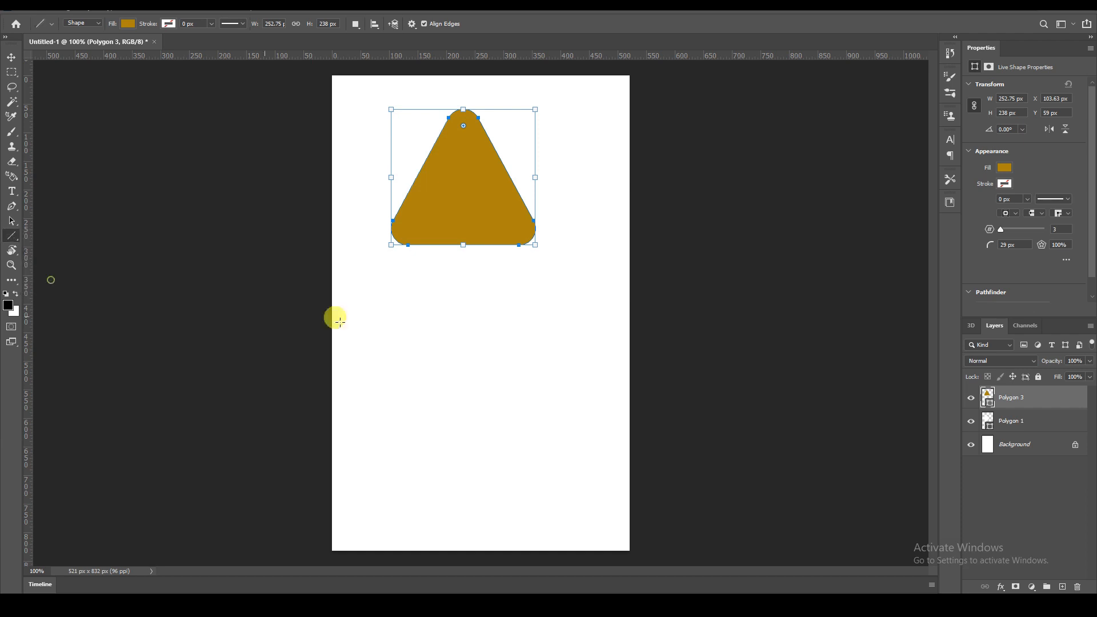
{"action": "left_click_drag", "start_coordinate": [373, 324], "coordinate": [633, 320]}
{"action": "left_click", "coordinate": [11, 57]}
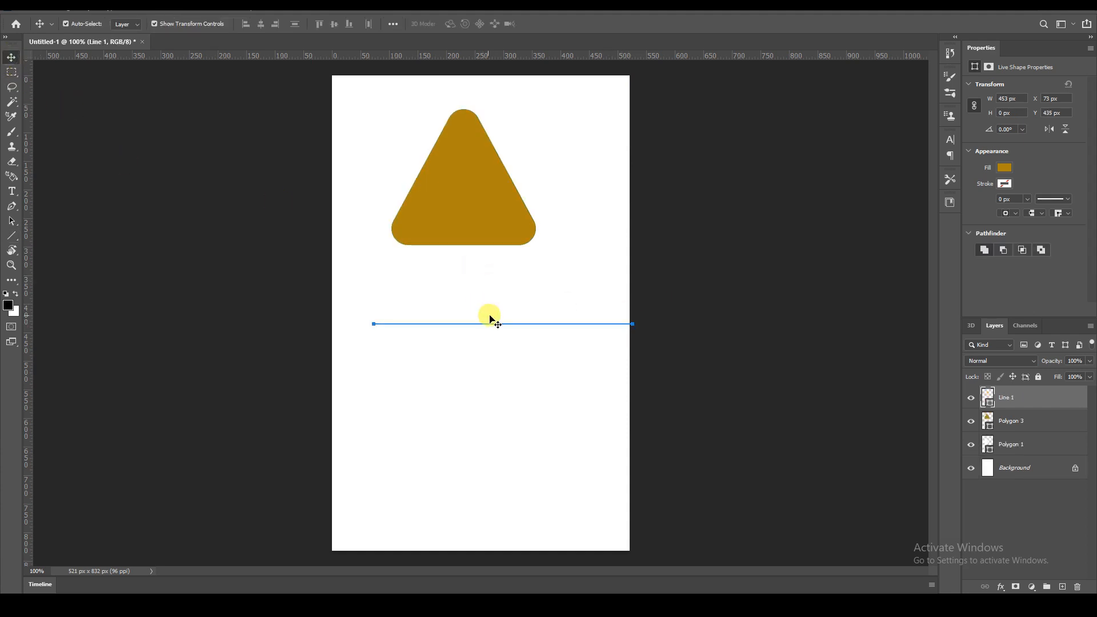
{"action": "left_click_drag", "start_coordinate": [501, 326], "coordinate": [472, 256]}
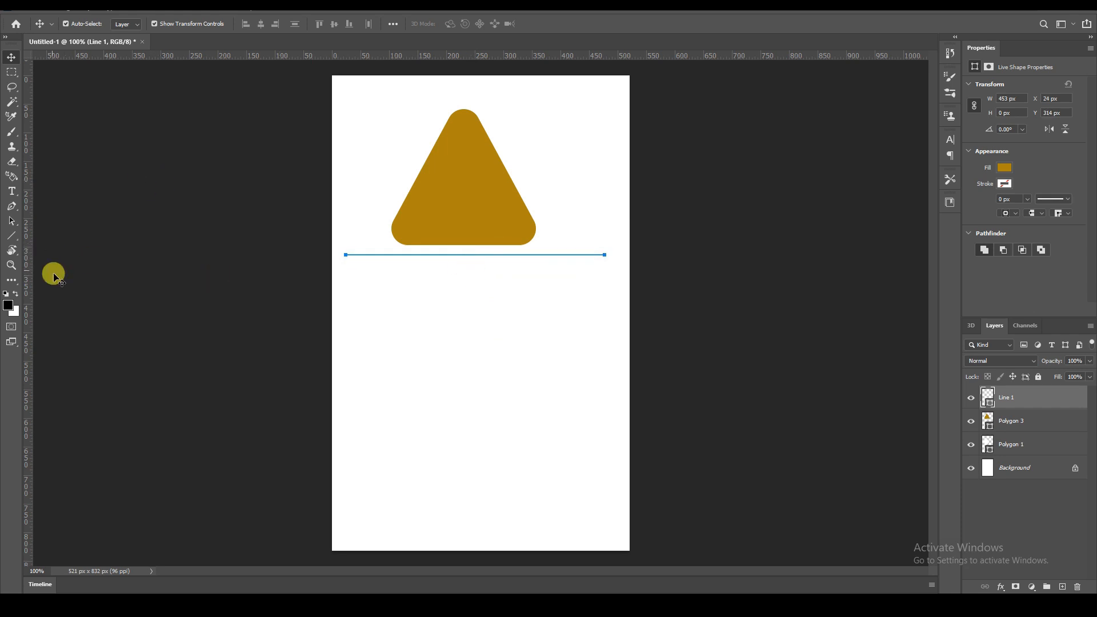
Draw a tree custom shape about 137 x 193 px below the line with the Custom Shape tool.
{"action": "left_click", "coordinate": [15, 254]}
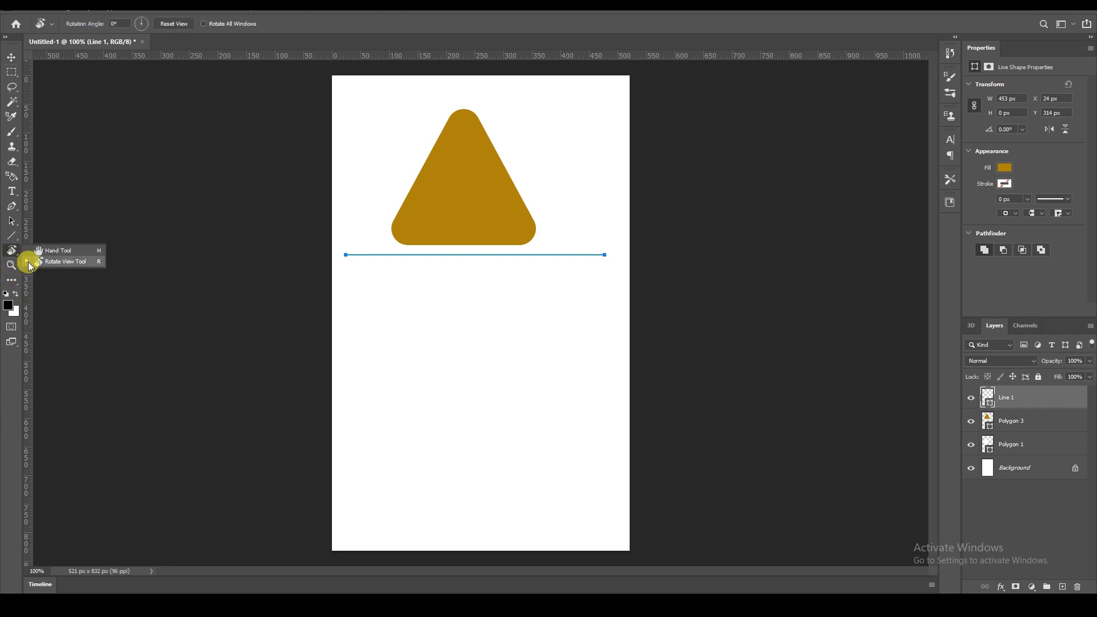
{"action": "left_click", "coordinate": [11, 236]}
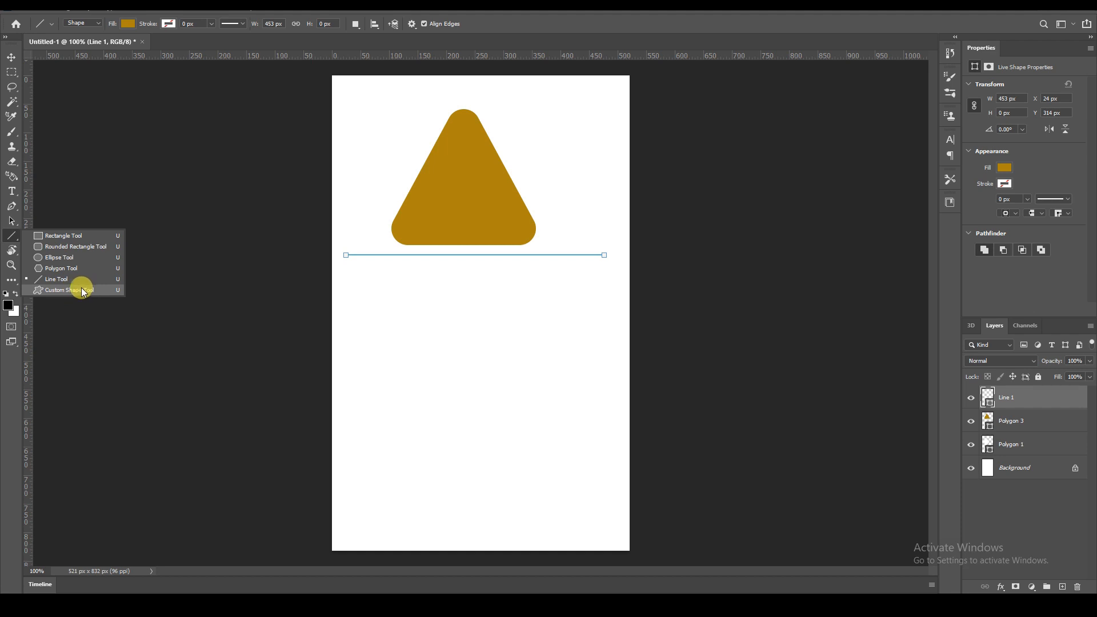
{"action": "left_click", "coordinate": [83, 291]}
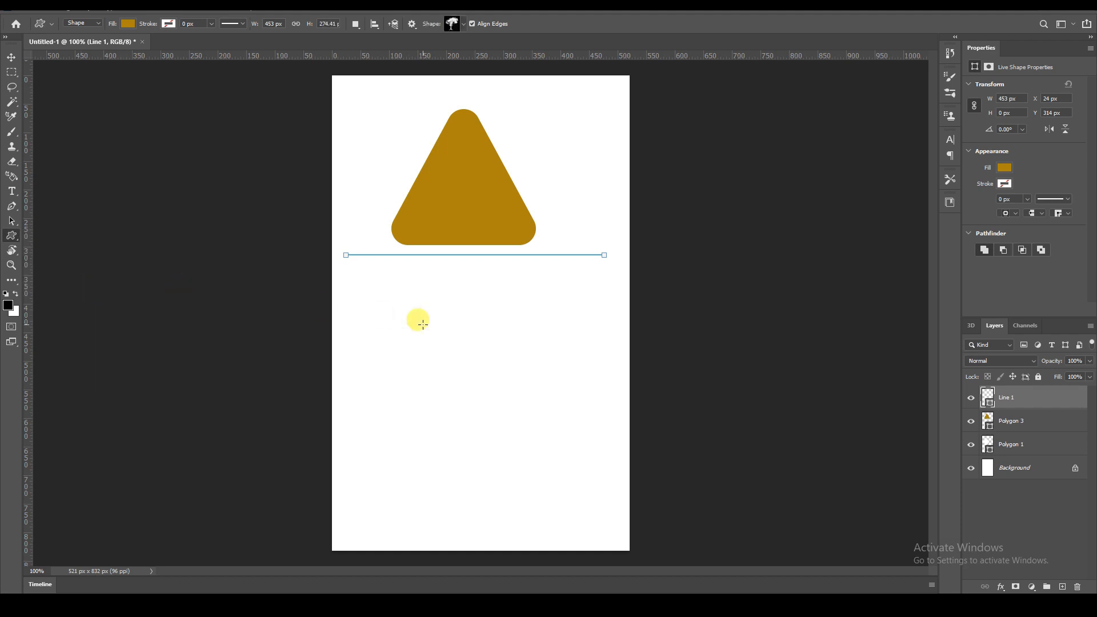
{"action": "left_click_drag", "start_coordinate": [384, 288], "coordinate": [461, 398]}
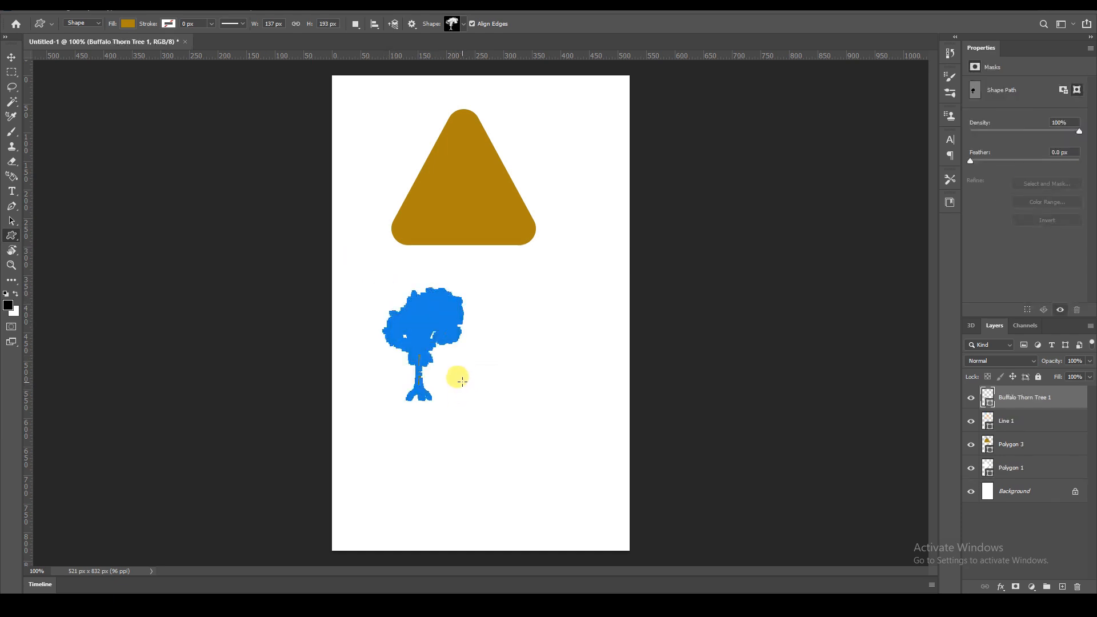
Draw a flower custom shape from the Flowers set, about 265 x 293 px, and move it beside the tree.
{"action": "left_click", "coordinate": [459, 26]}
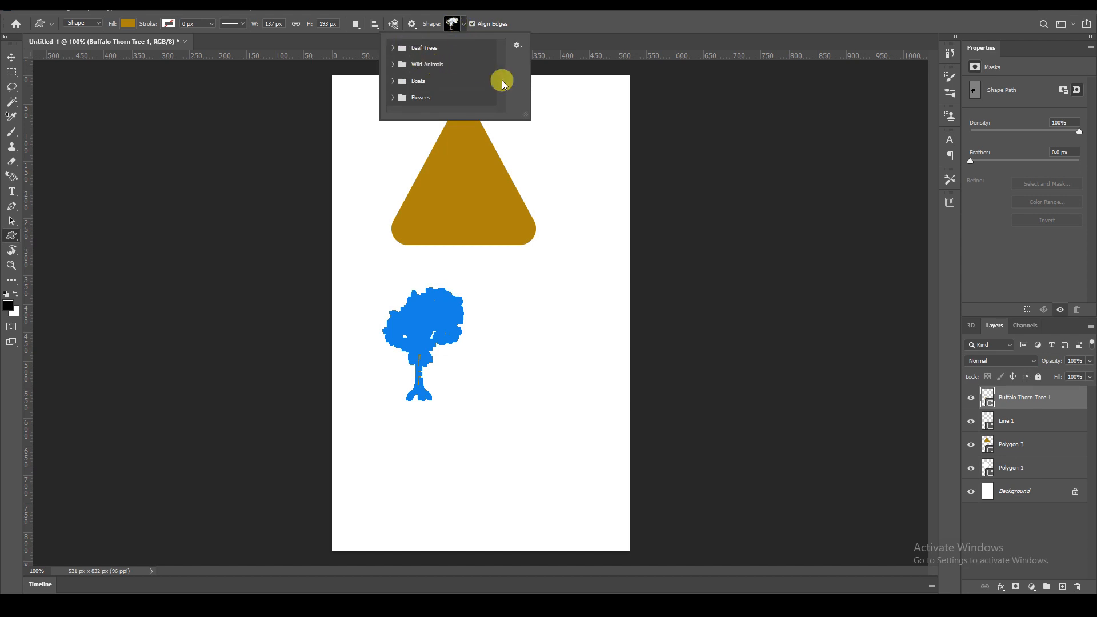
{"action": "left_click", "coordinate": [392, 48]}
{"action": "scroll", "coordinate": [463, 78], "scroll_direction": "down", "scroll_amount": 1}
{"action": "left_click", "coordinate": [393, 82]}
{"action": "scroll", "coordinate": [458, 90], "scroll_direction": "down", "scroll_amount": 4}
{"action": "left_click", "coordinate": [390, 87]}
{"action": "scroll", "coordinate": [474, 96], "scroll_direction": "down", "scroll_amount": 3}
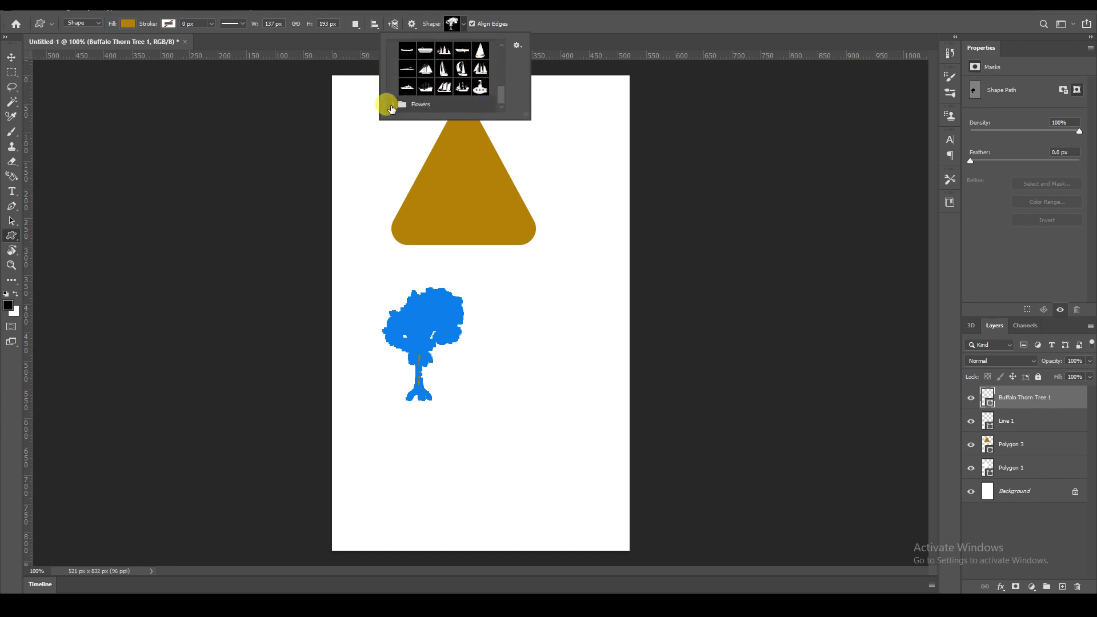
{"action": "left_click", "coordinate": [490, 107]}
{"action": "scroll", "coordinate": [479, 90], "scroll_direction": "down", "scroll_amount": 2}
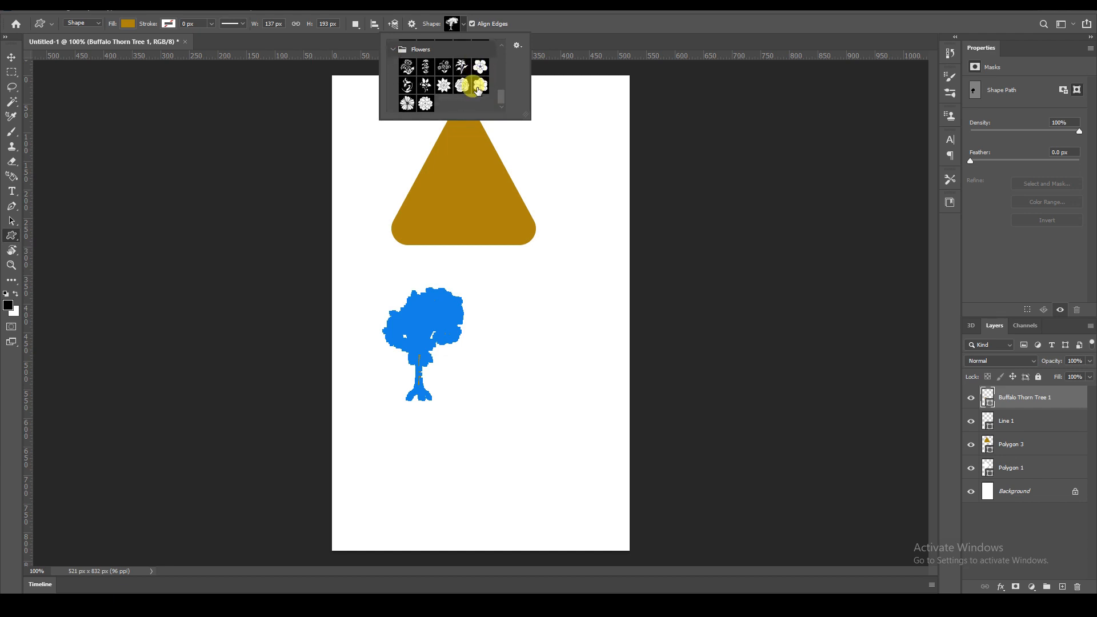
{"action": "left_click", "coordinate": [480, 66]}
{"action": "left_click_drag", "start_coordinate": [532, 280], "coordinate": [677, 444]}
{"action": "key", "text": "v"}
{"action": "left_click_drag", "start_coordinate": [619, 358], "coordinate": [546, 363]}
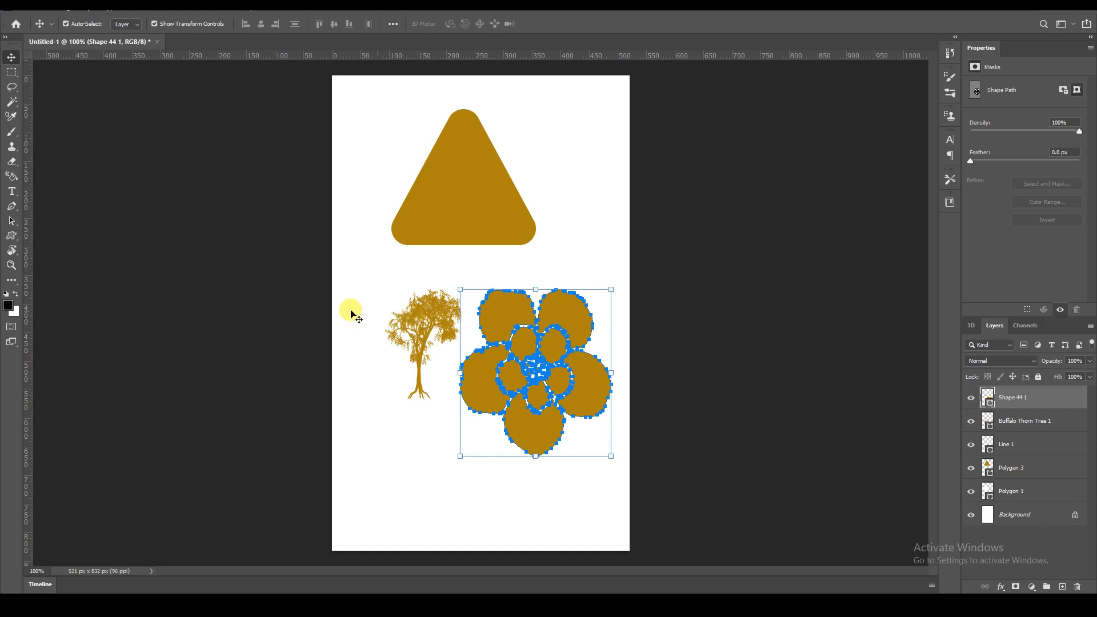
{"action": "left_click", "coordinate": [17, 240]}
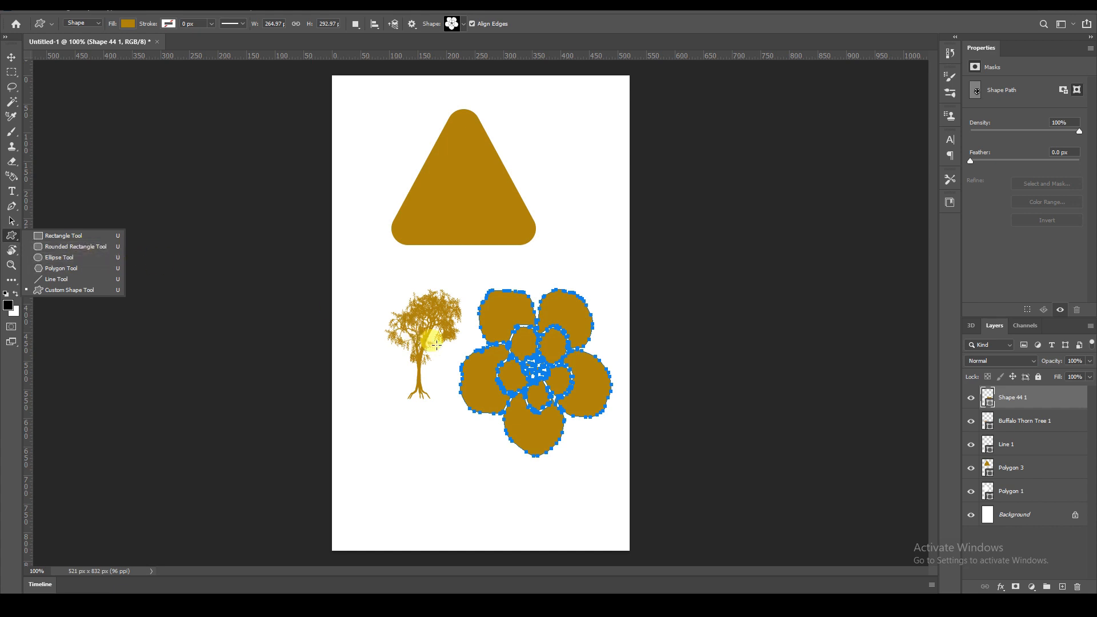
{"action": "left_click", "coordinate": [110, 173]}
{"action": "left_click", "coordinate": [109, 171]}
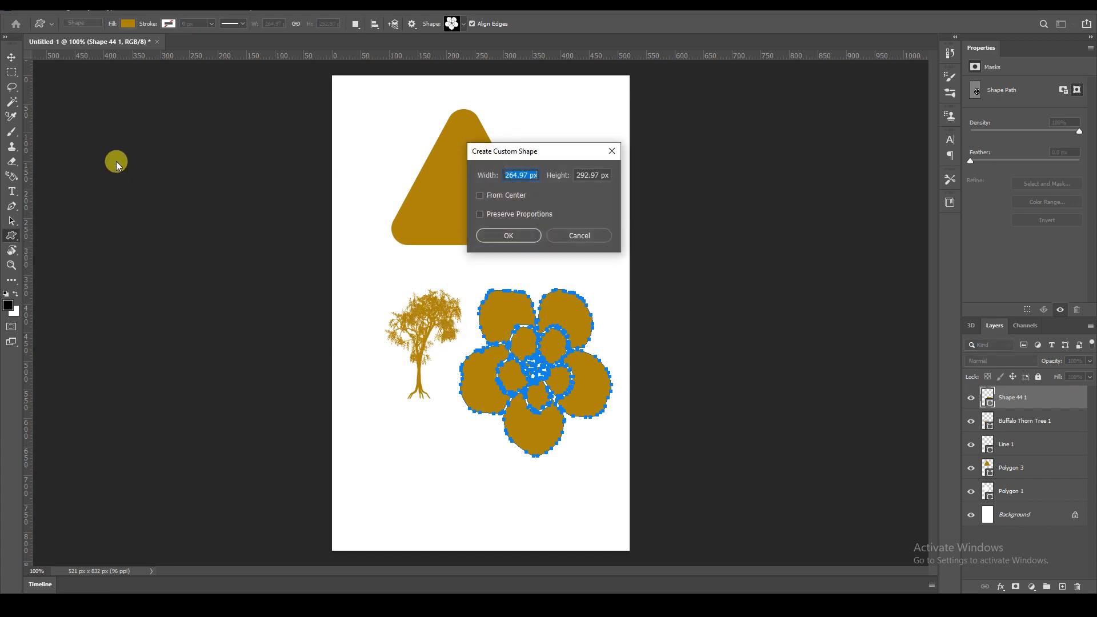
{"action": "left_click", "coordinate": [578, 235]}
Delete the flower, tree, triangle and remaining shape layers to clear the canvas.
{"action": "left_click", "coordinate": [11, 58]}
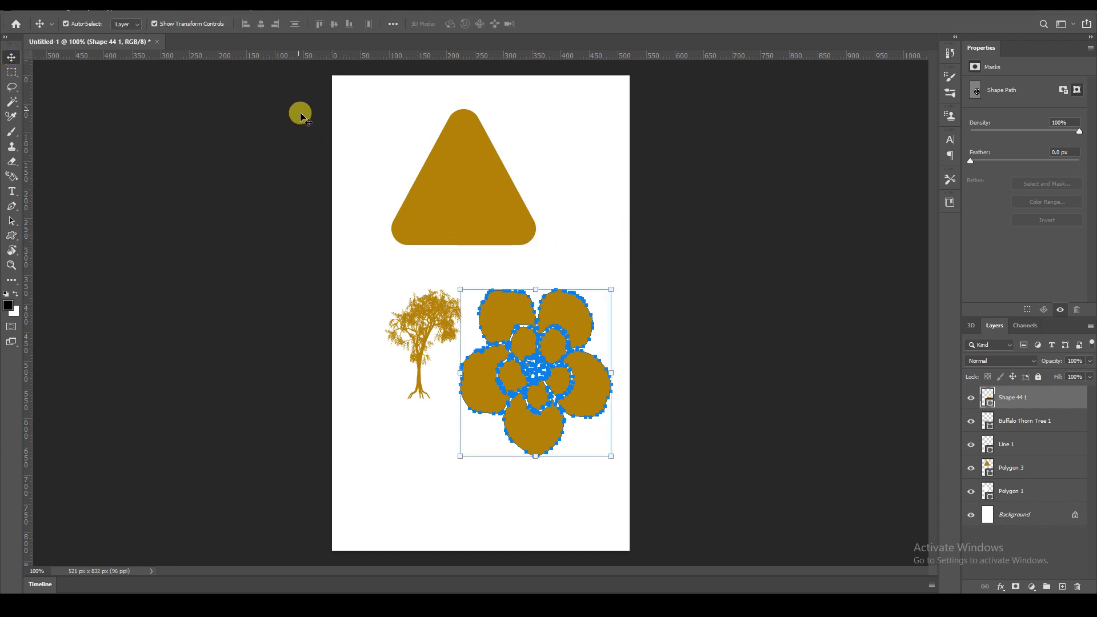
{"action": "key", "text": "Delete"}
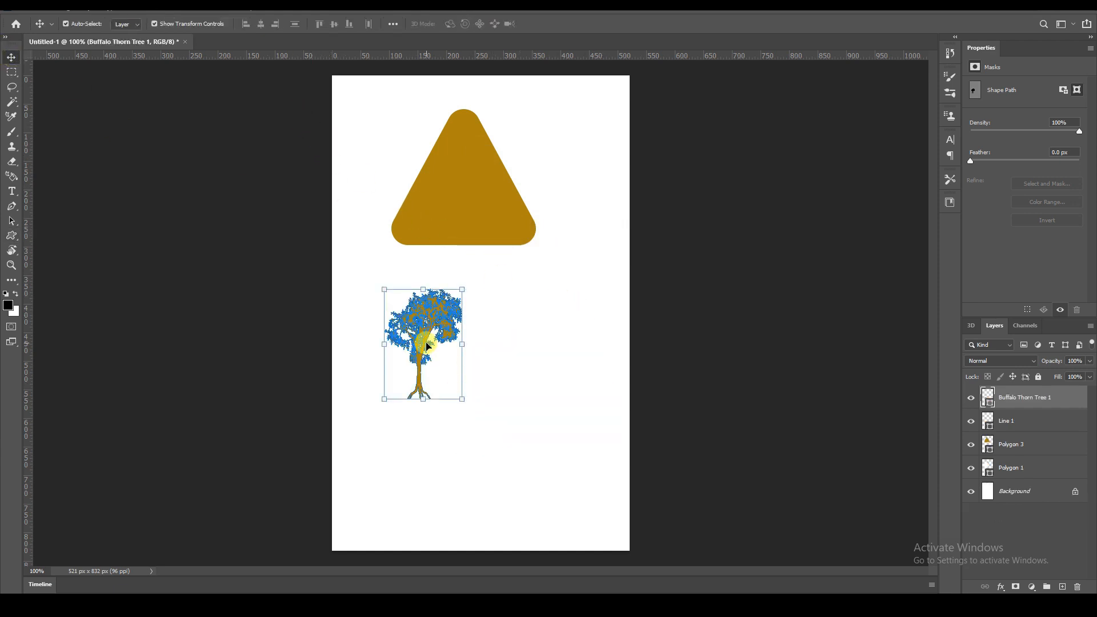
{"action": "key", "text": "Delete"}
{"action": "left_click", "coordinate": [455, 232]}
{"action": "key", "text": "Delete"}
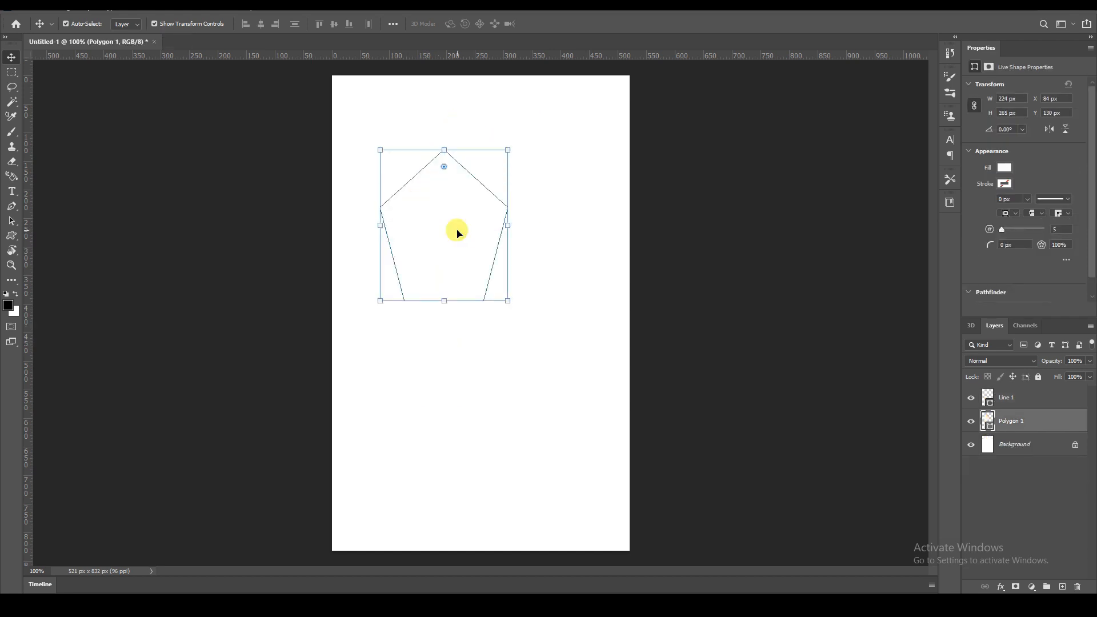
{"action": "key", "text": "Delete"}
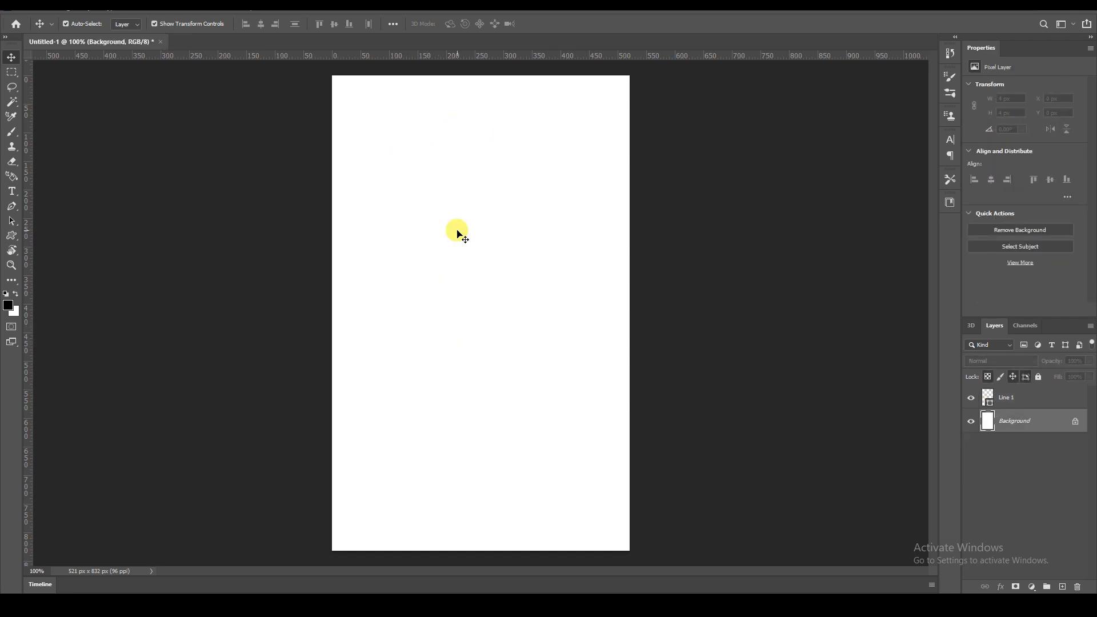
{"action": "left_click", "coordinate": [458, 233]}
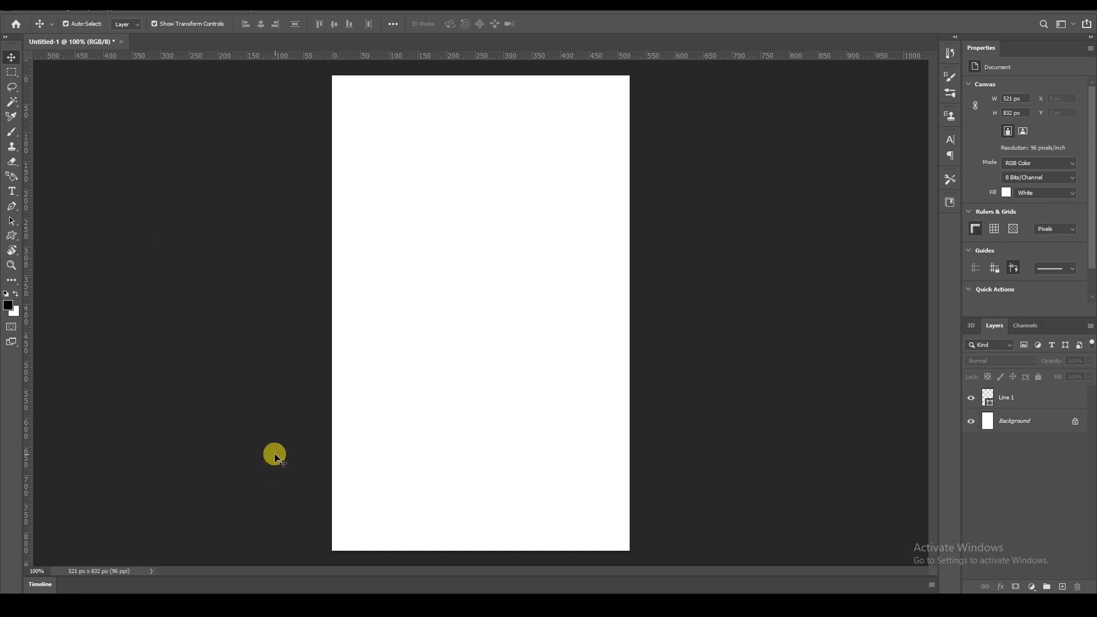
{"action": "key", "text": "ctrl+z"}
Paint a wavy black stroke across the upper canvas with the Brush tool at size 30.
{"action": "left_click", "coordinate": [13, 133]}
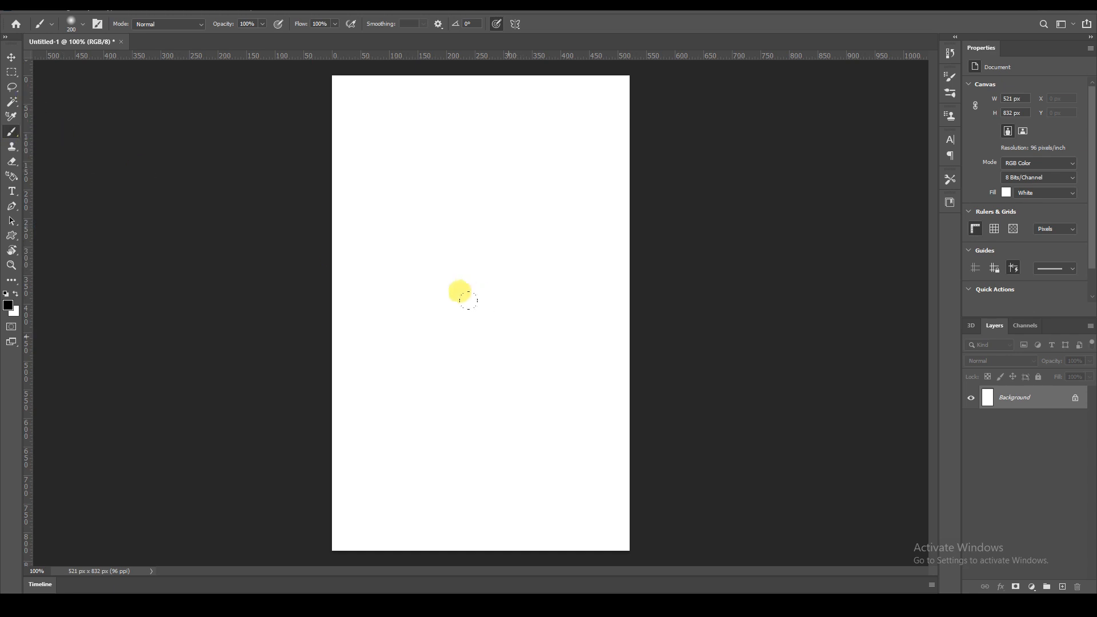
{"action": "key", "text": "bracketleft"}
{"action": "key", "text": "bracketleft"}
{"action": "key", "text": "bracketleft"}
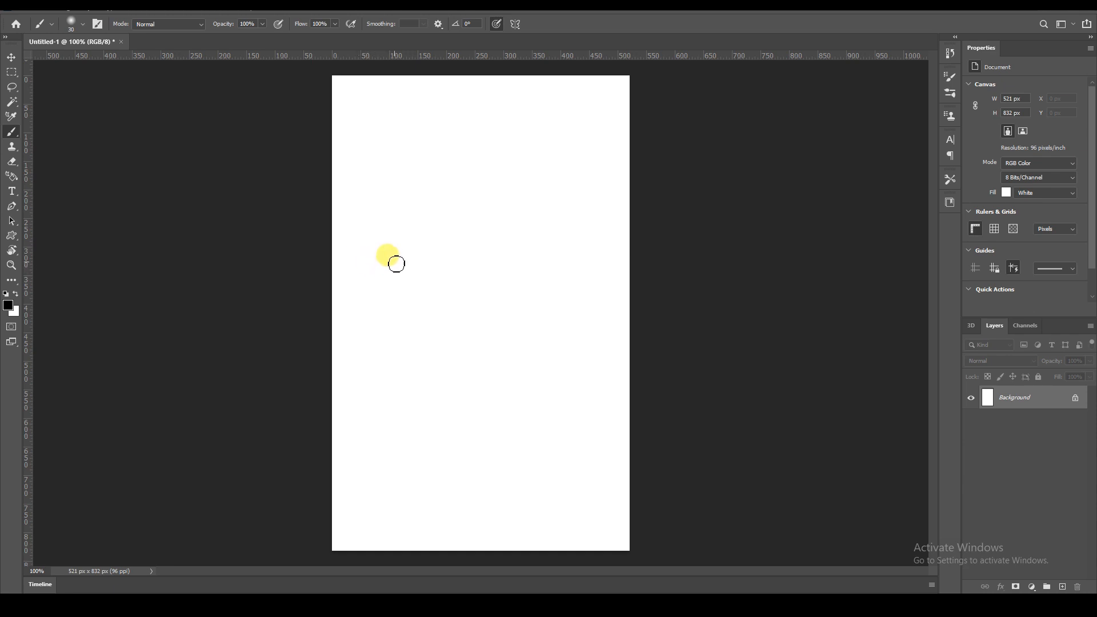
{"action": "mouse_move", "coordinate": [351, 254]}
{"action": "left_mouse_down"}
{"action": "mouse_move", "coordinate": [407, 241]}
{"action": "mouse_move", "coordinate": [423, 251]}
{"action": "mouse_move", "coordinate": [479, 234]}
{"action": "left_mouse_up"}
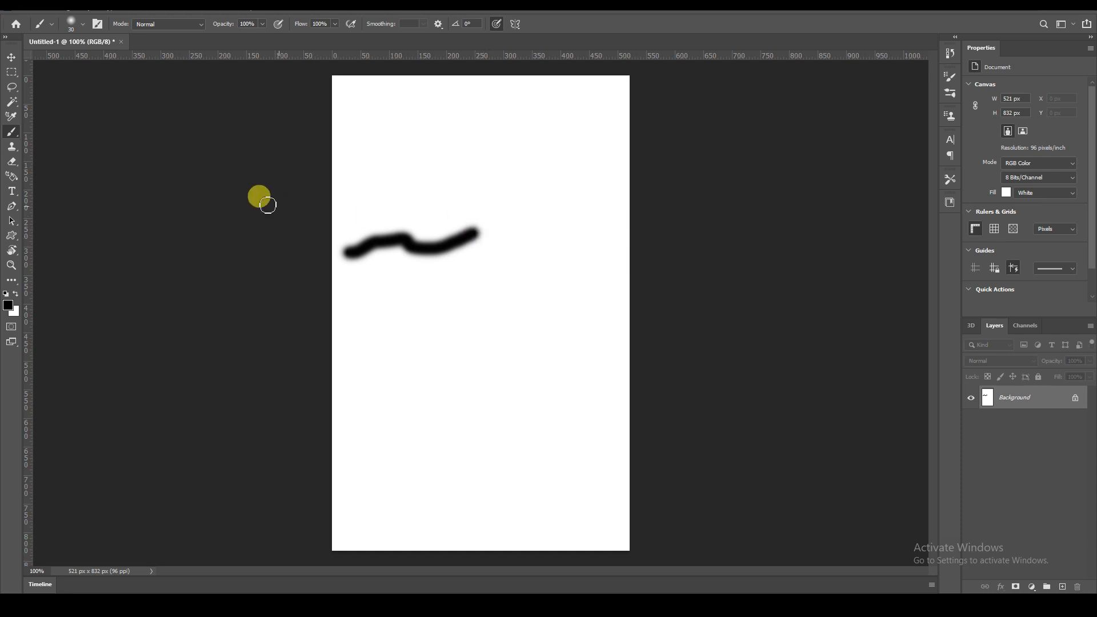
Keep black as the foreground colour, switch to a hard round brush, and stamp a dot in the lower canvas.
{"action": "left_click", "coordinate": [9, 306]}
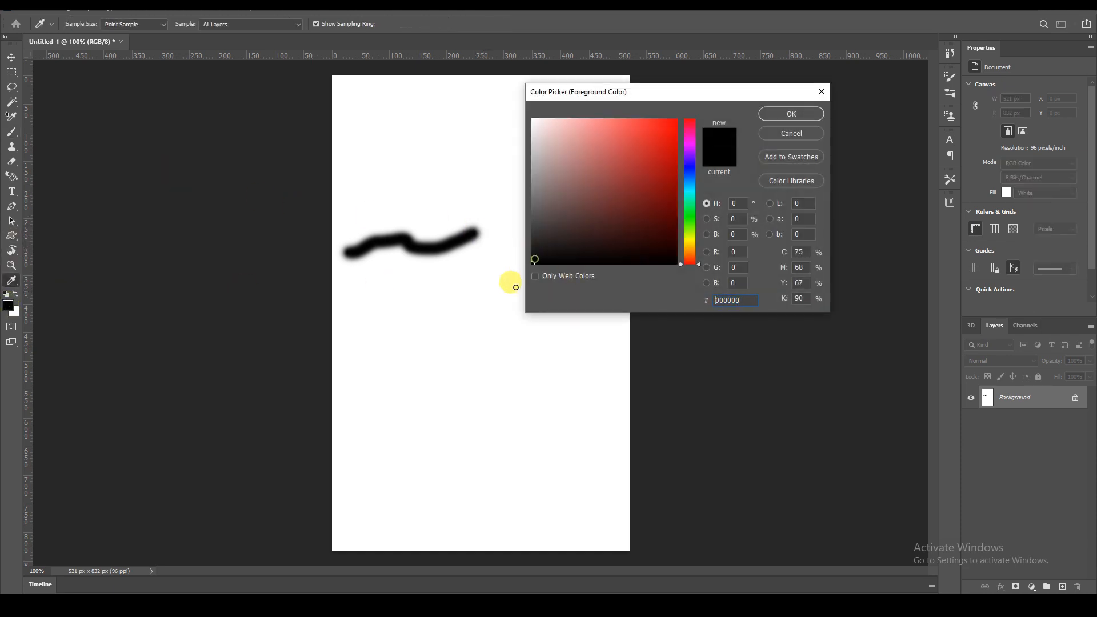
{"action": "left_click", "coordinate": [792, 116]}
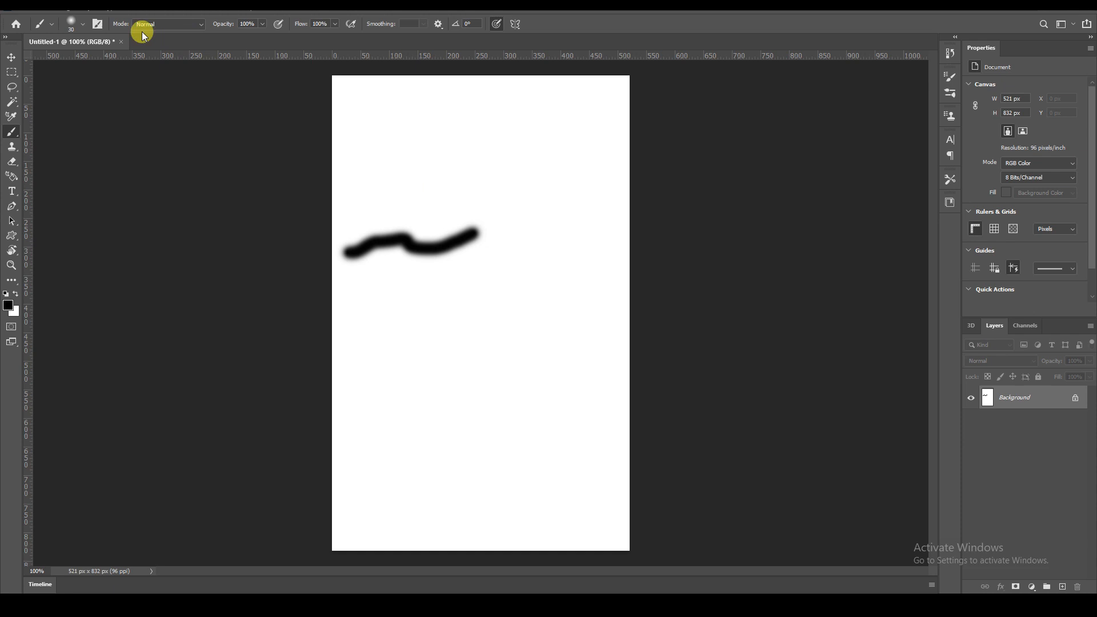
{"action": "left_click", "coordinate": [72, 23]}
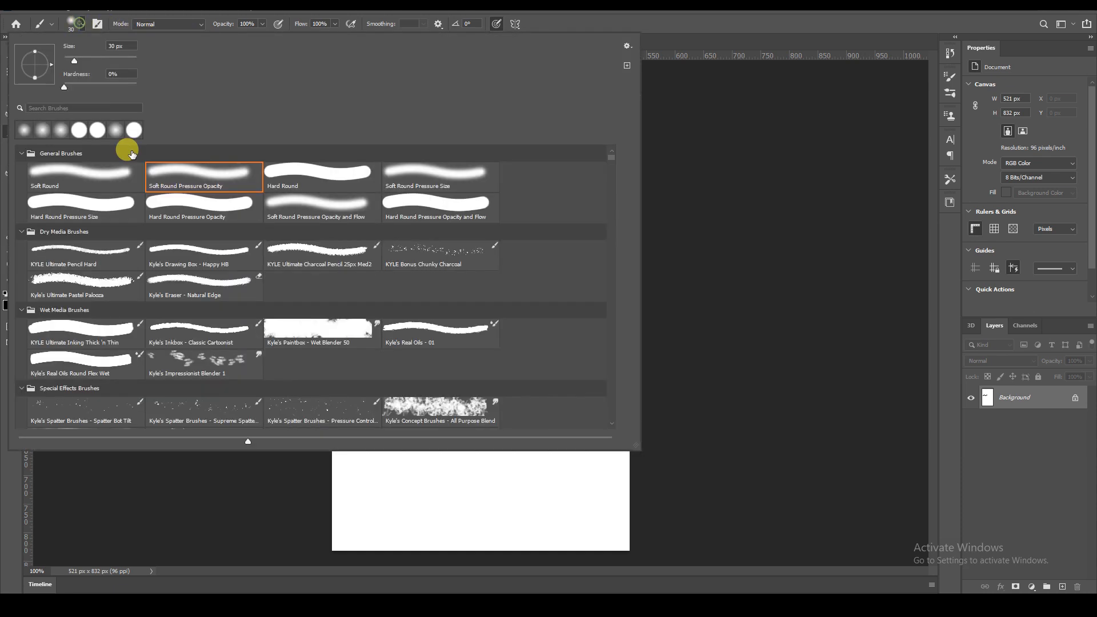
{"action": "left_click", "coordinate": [80, 140]}
{"action": "scroll", "coordinate": [102, 178], "scroll_direction": "up", "scroll_amount": 3}
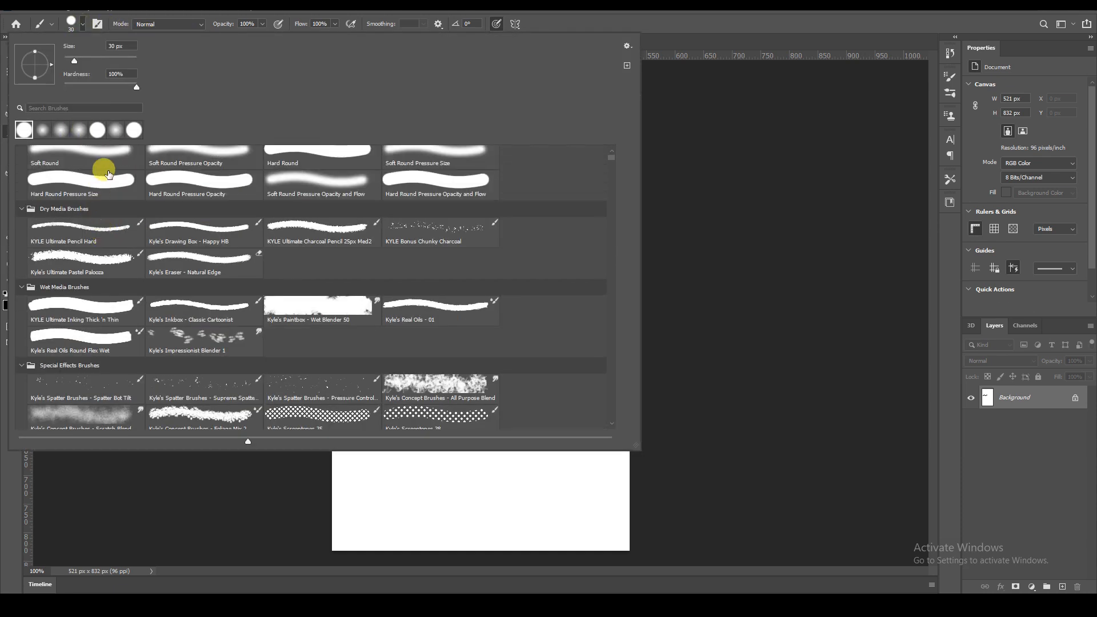
{"action": "left_click", "coordinate": [543, 463]}
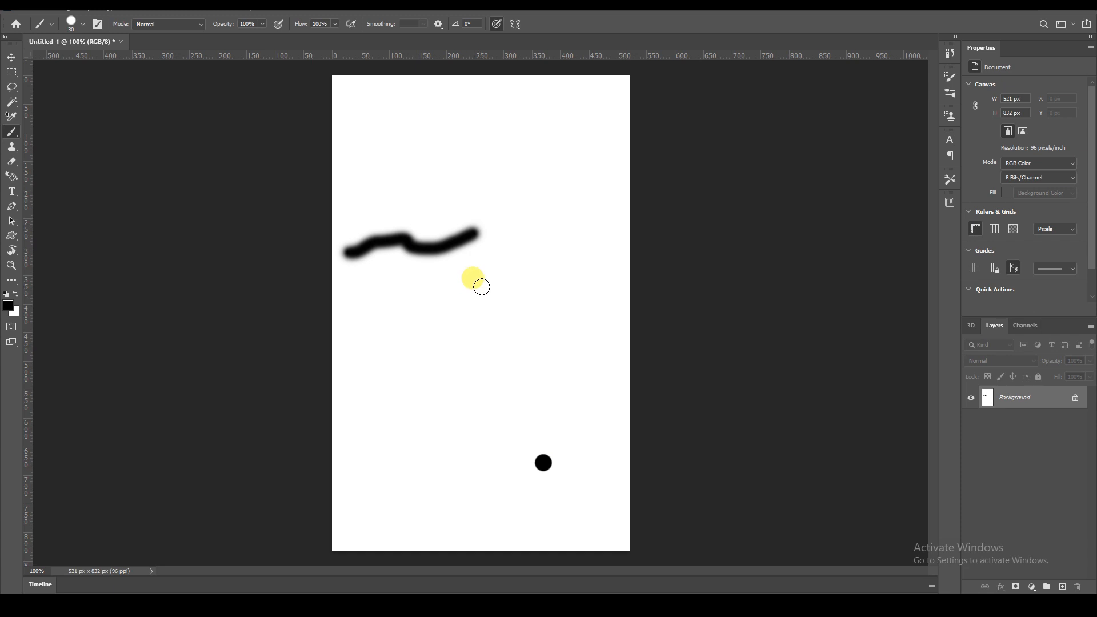
Reduce the brush size to 10 and paint a curled stroke near the top of the canvas.
{"action": "key", "text": "bracketleft"}
{"action": "mouse_move", "coordinate": [371, 176]}
{"action": "left_mouse_down"}
{"action": "mouse_move", "coordinate": [445, 160]}
{"action": "mouse_move", "coordinate": [424, 141]}
{"action": "left_mouse_up"}
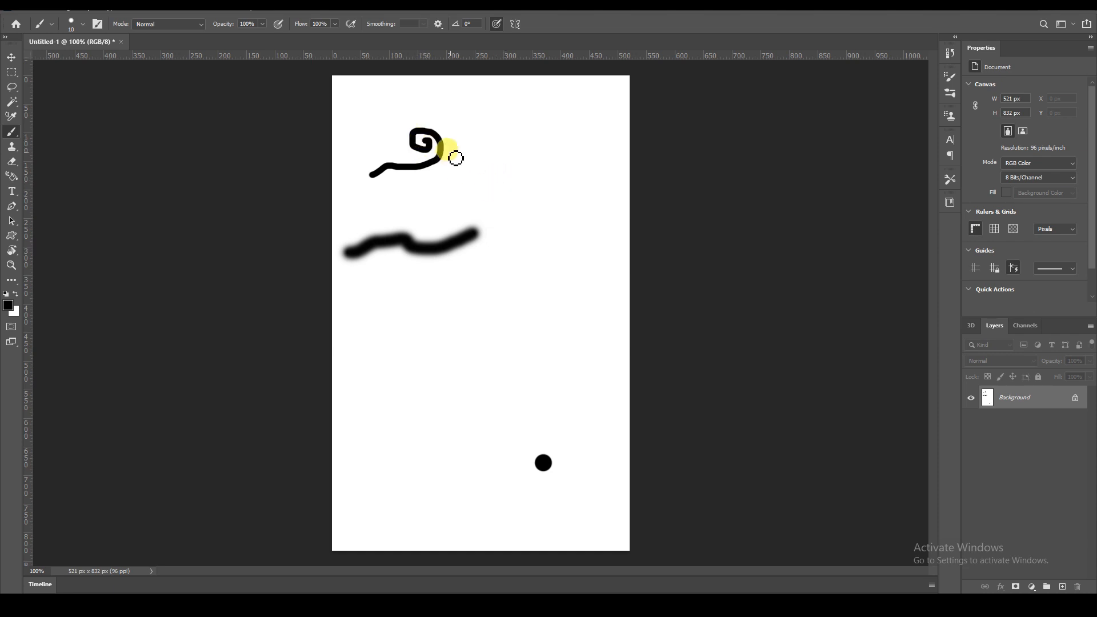
{"action": "key", "text": "ctrl+space"}
{"action": "left_click", "coordinate": [439, 135]}
{"action": "left_click", "coordinate": [439, 134]}
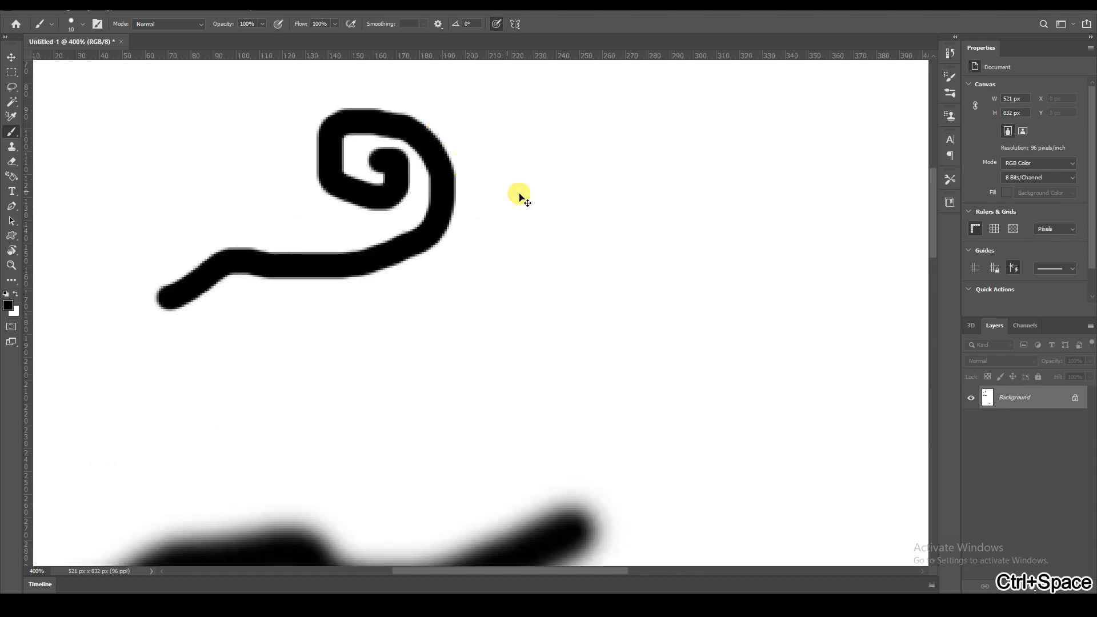
{"action": "key", "text": "ctrl+alt+space"}
{"action": "left_click", "coordinate": [539, 202]}
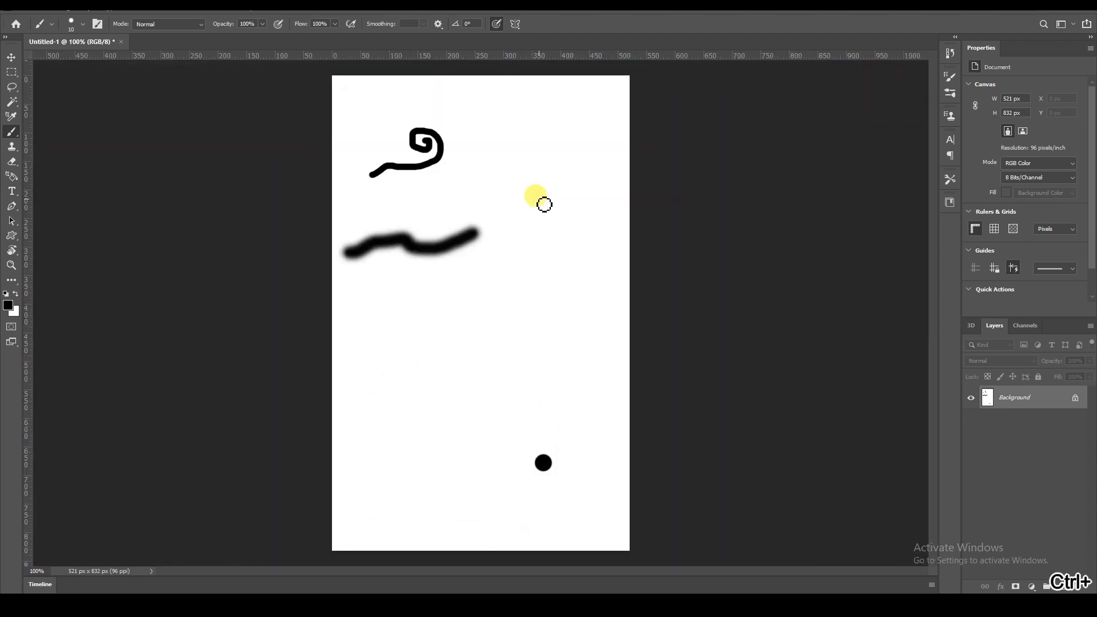
Try to move the Background layer with the Move tool.
{"action": "left_click", "coordinate": [12, 59]}
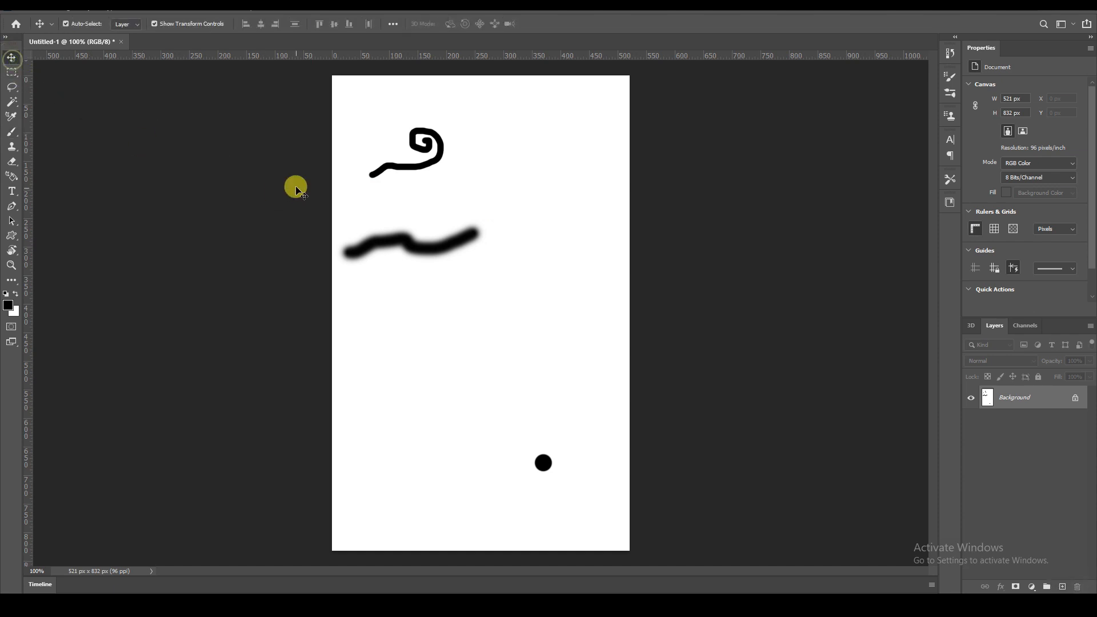
{"action": "left_click_drag", "start_coordinate": [294, 101], "coordinate": [603, 461]}
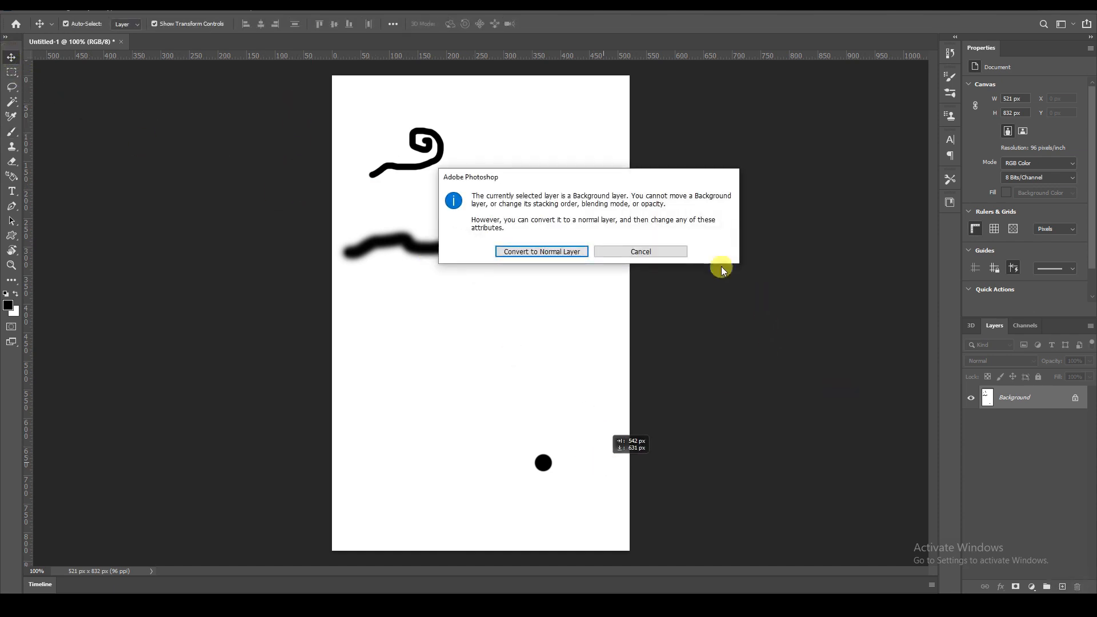
{"action": "left_click", "coordinate": [663, 252]}
Undo the last painted strokes to clear the canvas.
{"action": "key", "text": "ctrl+z"}
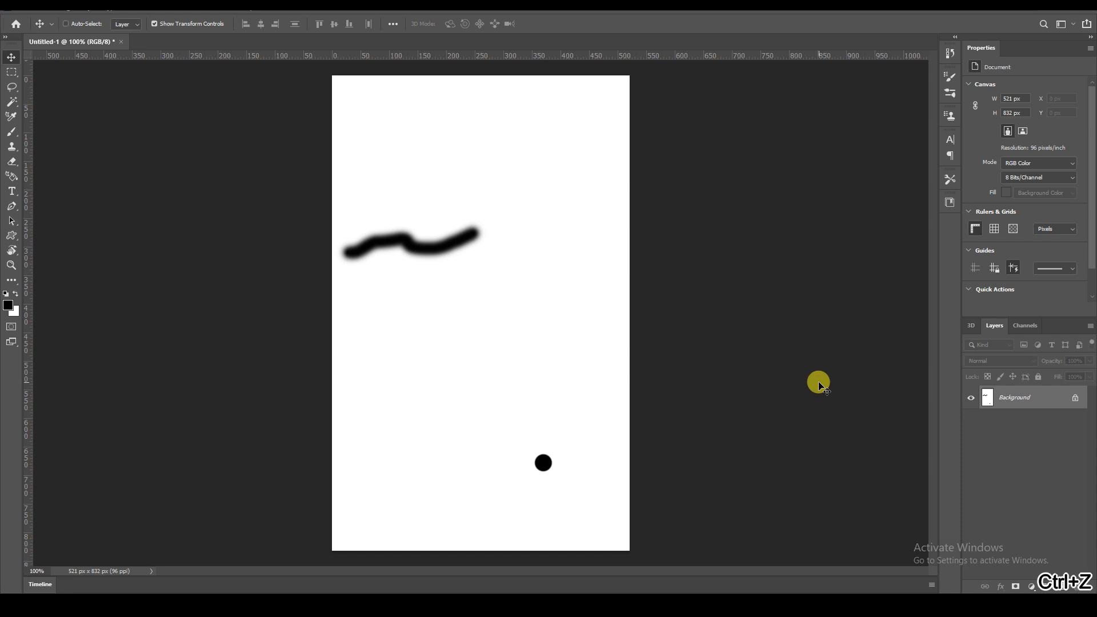
{"action": "key", "text": "ctrl+z"}
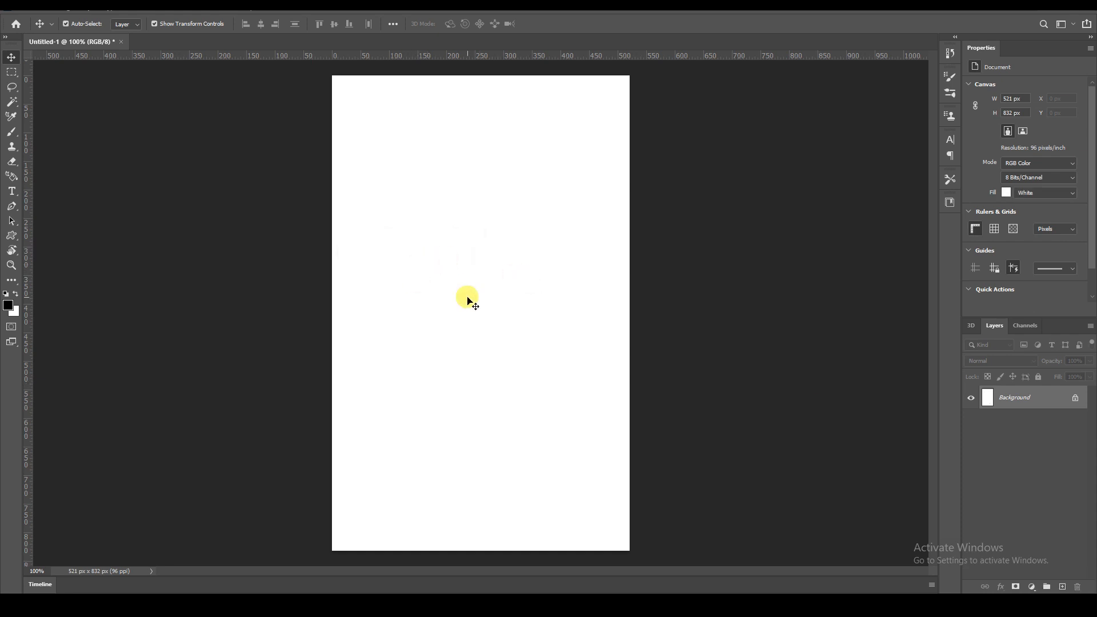
Turn on Pattern Preview for the document and acknowledge the smart-object notice.
{"action": "left_click", "coordinate": [193, 10]}
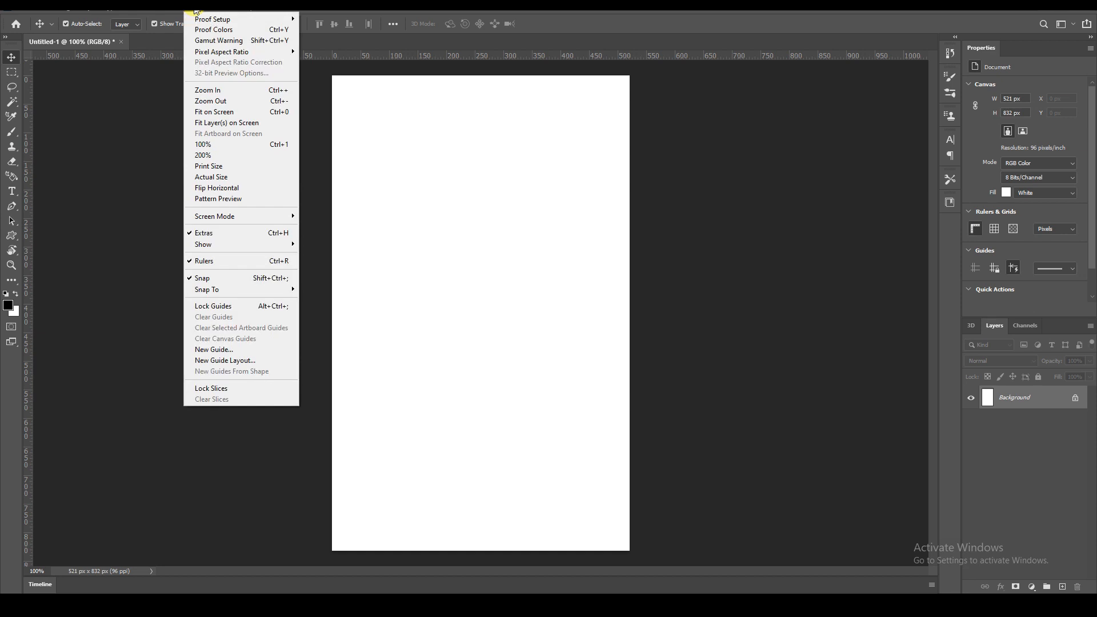
{"action": "left_click", "coordinate": [221, 199]}
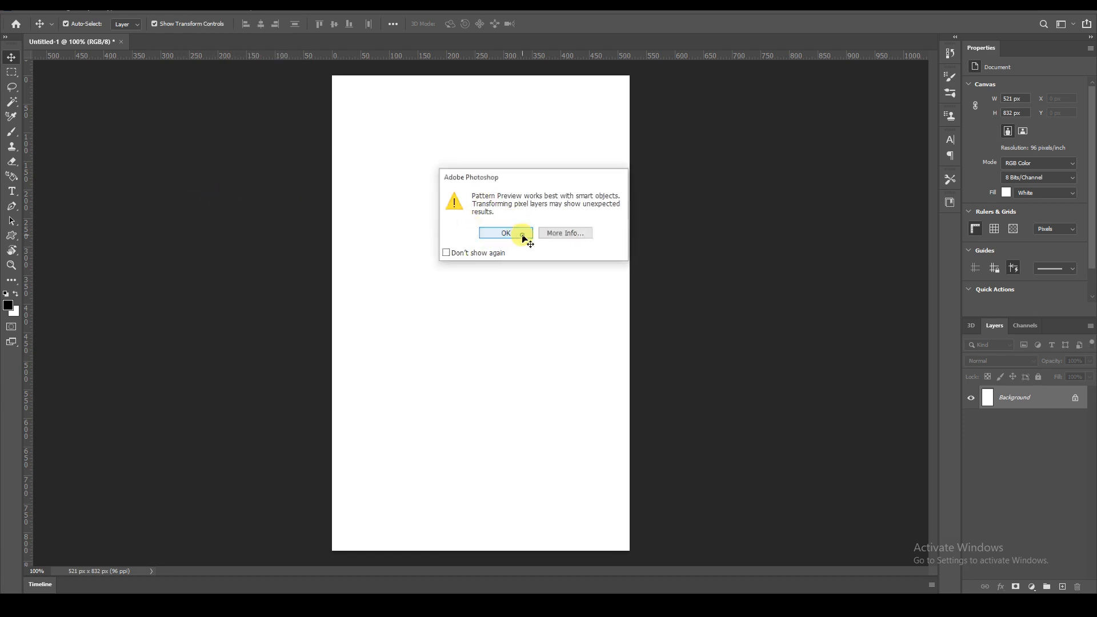
{"action": "left_click", "coordinate": [523, 235]}
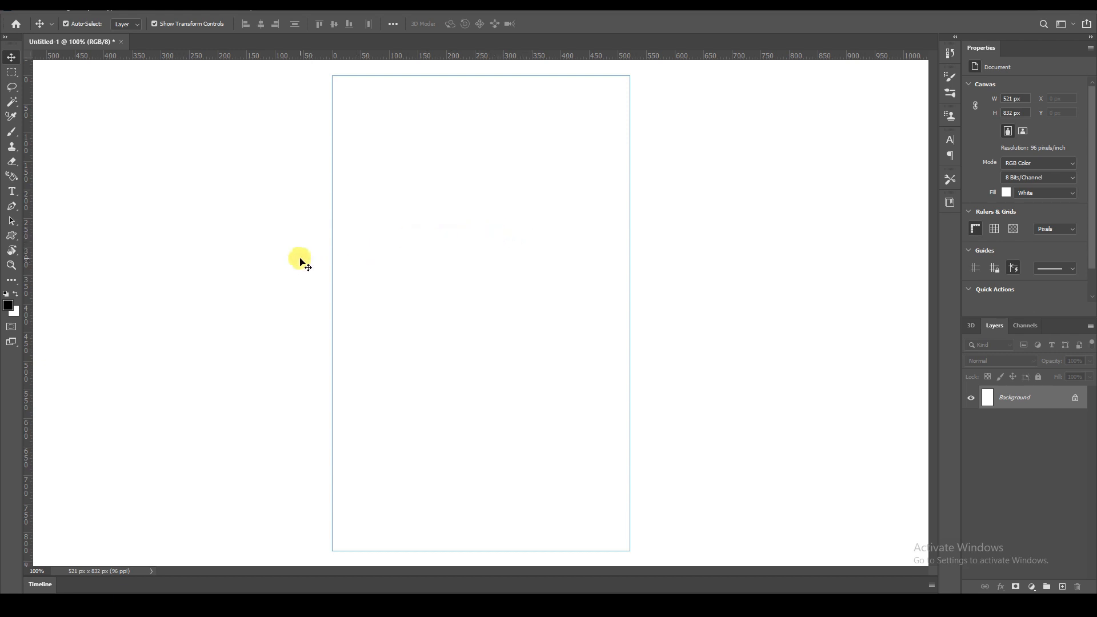
Paint a curled stroke on the canvas's left middle with the Brush tool.
{"action": "left_click", "coordinate": [11, 132]}
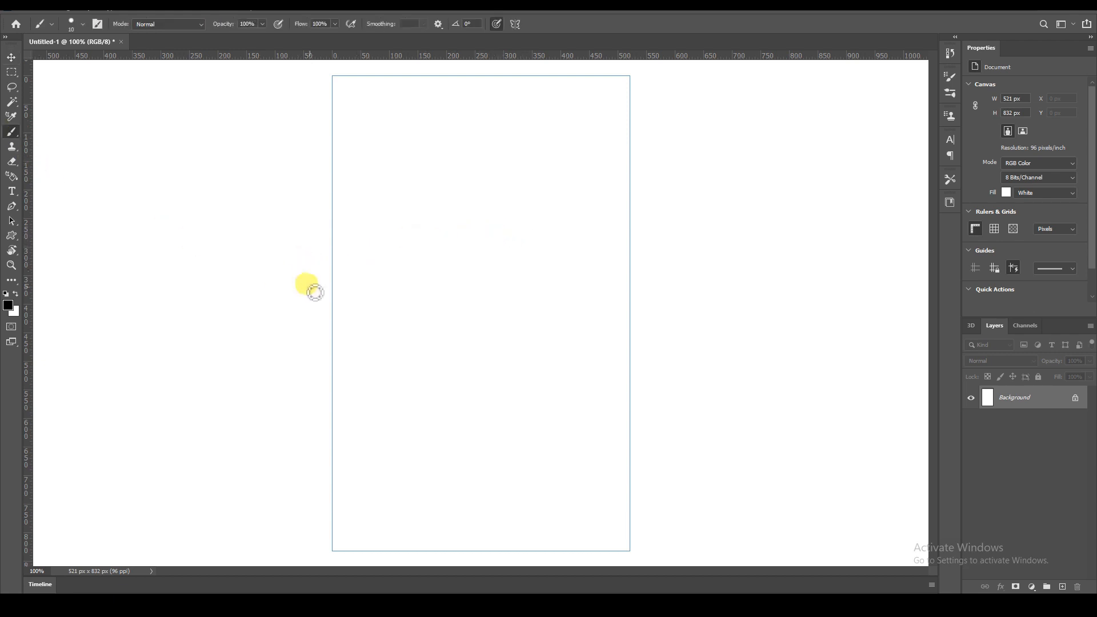
{"action": "mouse_move", "coordinate": [349, 313]}
{"action": "left_mouse_down"}
{"action": "mouse_move", "coordinate": [363, 286]}
{"action": "mouse_move", "coordinate": [442, 281]}
{"action": "mouse_move", "coordinate": [448, 246]}
{"action": "mouse_move", "coordinate": [433, 226]}
{"action": "mouse_move", "coordinate": [403, 218]}
{"action": "mouse_move", "coordinate": [394, 227]}
{"action": "mouse_move", "coordinate": [404, 259]}
{"action": "mouse_move", "coordinate": [428, 254]}
{"action": "mouse_move", "coordinate": [414, 233]}
{"action": "mouse_move", "coordinate": [429, 265]}
{"action": "left_mouse_up"}
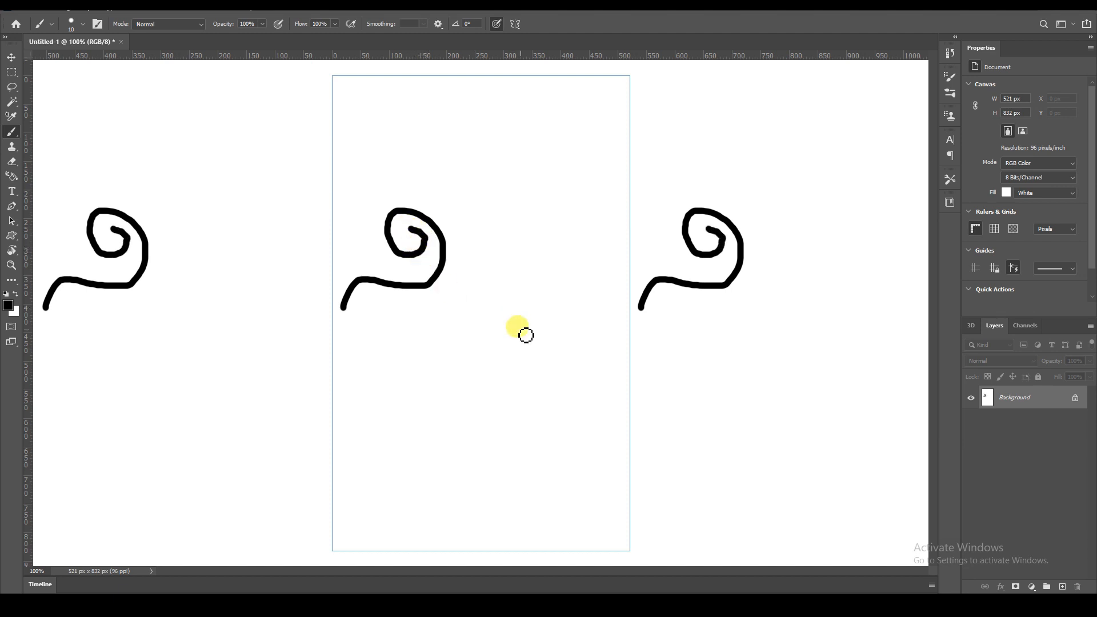
{"action": "key", "text": "ctrl+minus"}
{"action": "key", "text": "ctrl+minus"}
{"action": "key", "text": "ctrl+minus"}
{"action": "key", "text": "ctrl+minus"}
{"action": "key", "text": "ctrl+minus"}
{"action": "key", "text": "ctrl+minus"}
{"action": "key", "text": "ctrl+minus"}
{"action": "key", "text": "ctrl+minus"}
{"action": "key", "text": "ctrl+minus"}
{"action": "key", "text": "ctrl+minus"}
{"action": "key", "text": "ctrl+minus"}
{"action": "key", "text": "ctrl+minus"}
{"action": "key", "text": "ctrl+minus"}
{"action": "key", "text": "ctrl+plus"}
{"action": "key", "text": "ctrl+plus"}
{"action": "key", "text": "ctrl+plus"}
{"action": "key", "text": "ctrl+plus"}
{"action": "key", "text": "ctrl+plus"}
{"action": "key", "text": "ctrl+plus"}
{"action": "key", "text": "ctrl+plus"}
{"action": "key", "text": "ctrl+plus"}
{"action": "key", "text": "ctrl+plus"}
{"action": "key", "text": "ctrl+plus"}
{"action": "key", "text": "ctrl+plus"}
{"action": "key", "text": "ctrl+plus"}
{"action": "key", "text": "ctrl+plus"}
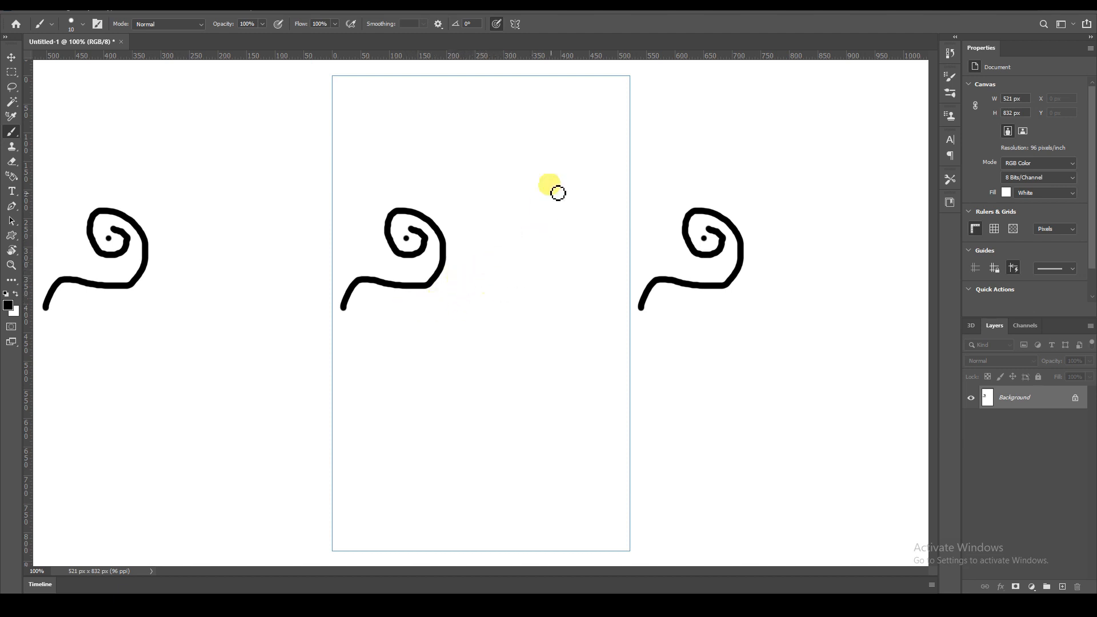
Paint more spirals with centre dots, a long stem curling down to a bottom spiral, and an upper-left hook.
{"action": "mouse_move", "coordinate": [633, 133]}
{"action": "left_mouse_down"}
{"action": "mouse_move", "coordinate": [556, 124]}
{"action": "mouse_move", "coordinate": [564, 216]}
{"action": "mouse_move", "coordinate": [531, 230]}
{"action": "mouse_move", "coordinate": [488, 219]}
{"action": "mouse_move", "coordinate": [483, 166]}
{"action": "mouse_move", "coordinate": [515, 159]}
{"action": "mouse_move", "coordinate": [547, 180]}
{"action": "mouse_move", "coordinate": [541, 207]}
{"action": "mouse_move", "coordinate": [511, 215]}
{"action": "mouse_move", "coordinate": [509, 184]}
{"action": "left_mouse_up"}
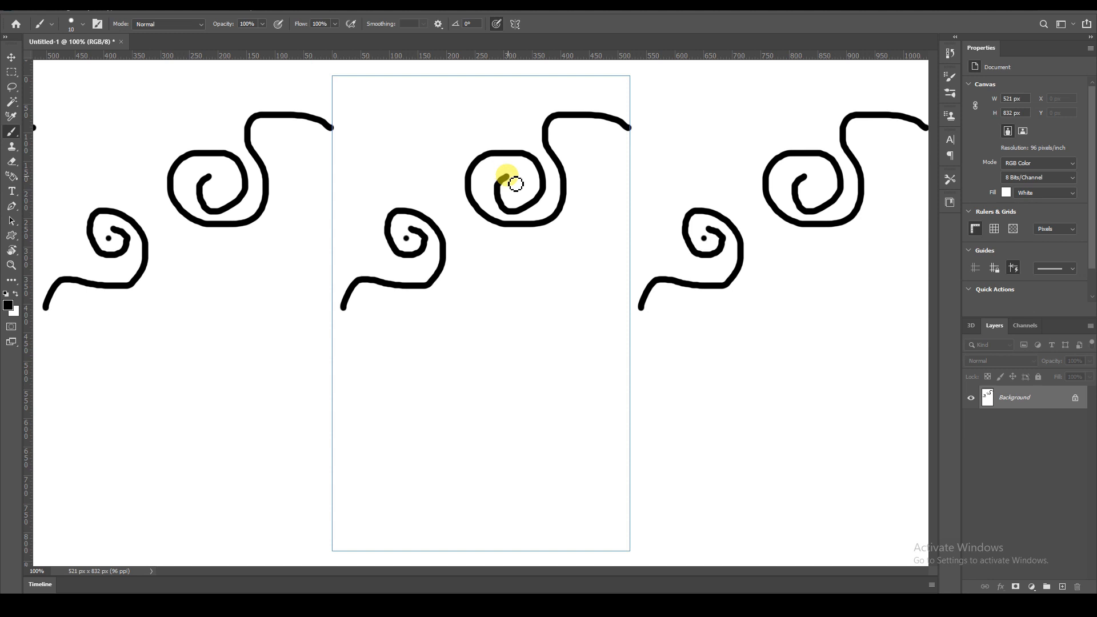
{"action": "left_click", "coordinate": [518, 191]}
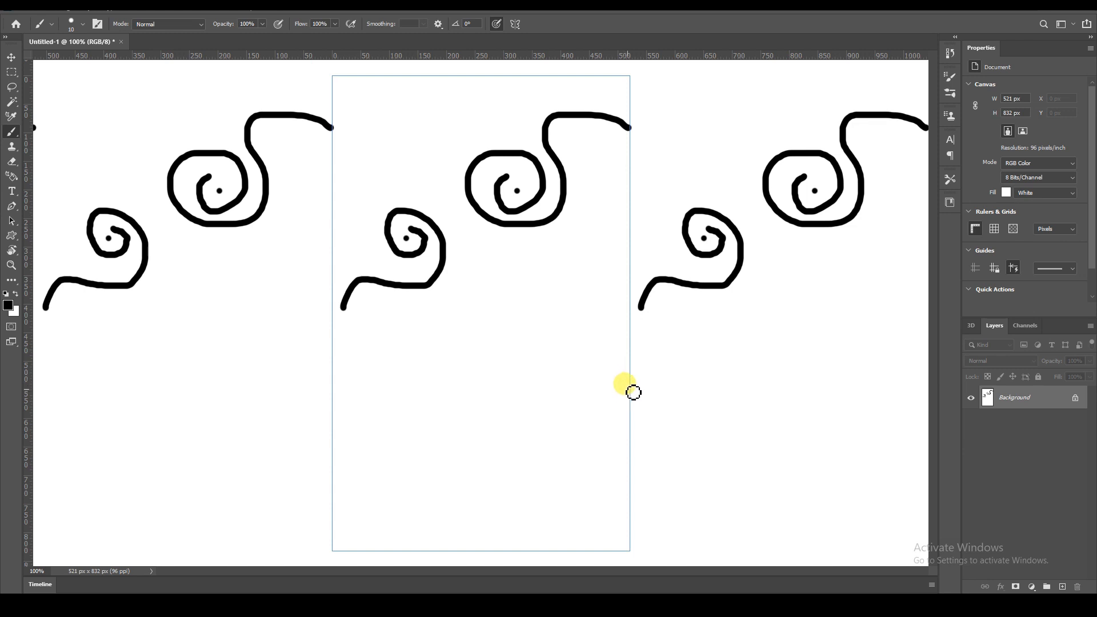
{"action": "mouse_move", "coordinate": [635, 385]}
{"action": "left_mouse_down"}
{"action": "mouse_move", "coordinate": [569, 375]}
{"action": "mouse_move", "coordinate": [517, 332]}
{"action": "mouse_move", "coordinate": [515, 272]}
{"action": "mouse_move", "coordinate": [533, 255]}
{"action": "mouse_move", "coordinate": [560, 250]}
{"action": "mouse_move", "coordinate": [583, 263]}
{"action": "mouse_move", "coordinate": [592, 291]}
{"action": "mouse_move", "coordinate": [580, 333]}
{"action": "mouse_move", "coordinate": [537, 336]}
{"action": "mouse_move", "coordinate": [531, 297]}
{"action": "mouse_move", "coordinate": [567, 303]}
{"action": "left_mouse_up"}
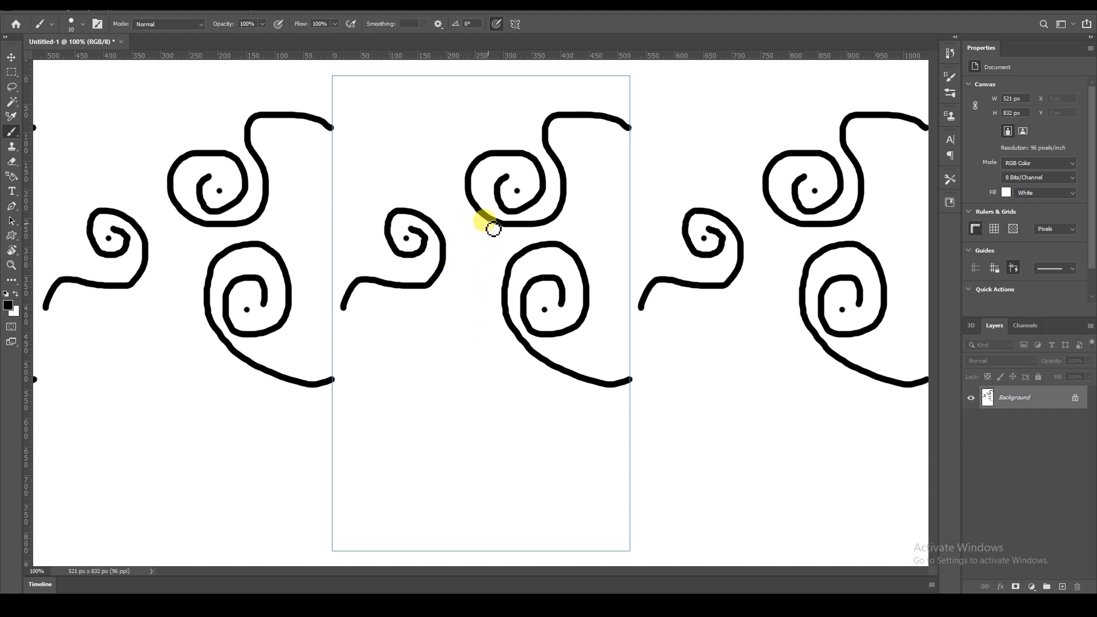
{"action": "mouse_move", "coordinate": [495, 235]}
{"action": "left_mouse_down"}
{"action": "mouse_move", "coordinate": [471, 324]}
{"action": "mouse_move", "coordinate": [395, 428]}
{"action": "mouse_move", "coordinate": [384, 479]}
{"action": "mouse_move", "coordinate": [418, 537]}
{"action": "mouse_move", "coordinate": [453, 533]}
{"action": "mouse_move", "coordinate": [464, 477]}
{"action": "mouse_move", "coordinate": [450, 439]}
{"action": "mouse_move", "coordinate": [420, 432]}
{"action": "mouse_move", "coordinate": [404, 442]}
{"action": "mouse_move", "coordinate": [407, 491]}
{"action": "mouse_move", "coordinate": [428, 493]}
{"action": "mouse_move", "coordinate": [441, 468]}
{"action": "left_mouse_up"}
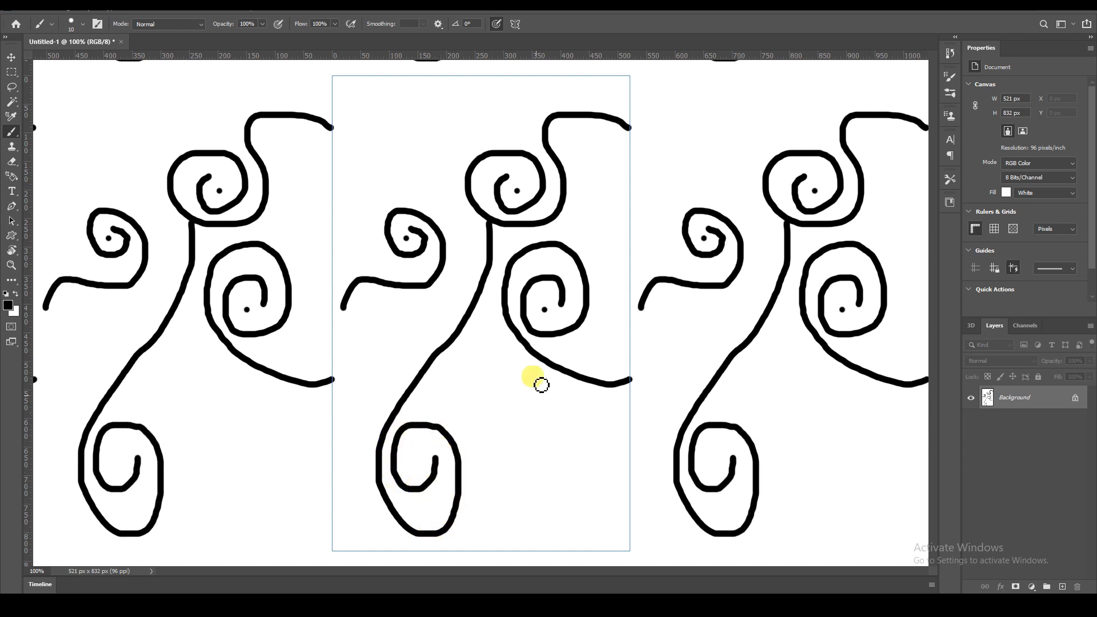
{"action": "mouse_move", "coordinate": [340, 93]}
{"action": "left_mouse_down"}
{"action": "mouse_move", "coordinate": [403, 97]}
{"action": "mouse_move", "coordinate": [441, 143]}
{"action": "mouse_move", "coordinate": [395, 203]}
{"action": "mouse_move", "coordinate": [397, 175]}
{"action": "mouse_move", "coordinate": [416, 165]}
{"action": "left_mouse_up"}
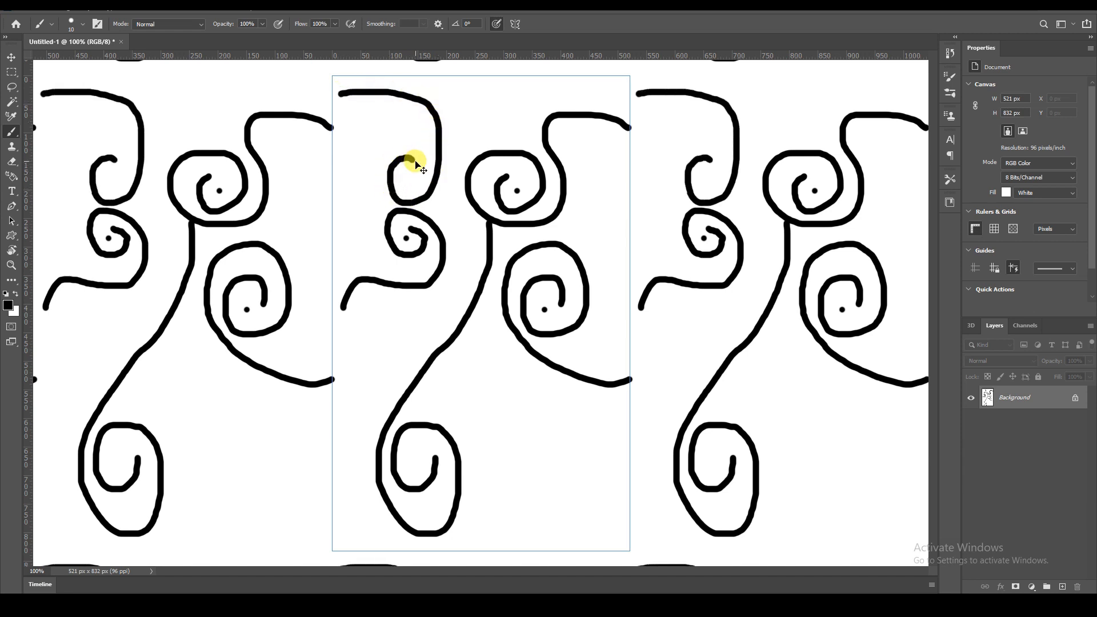
Zoom out to examine the repeating pattern across the document, then fit the canvas on screen.
{"action": "key", "text": "ctrl+minus"}
{"action": "key", "text": "ctrl+minus"}
{"action": "key", "text": "ctrl+minus"}
{"action": "key", "text": "ctrl+minus"}
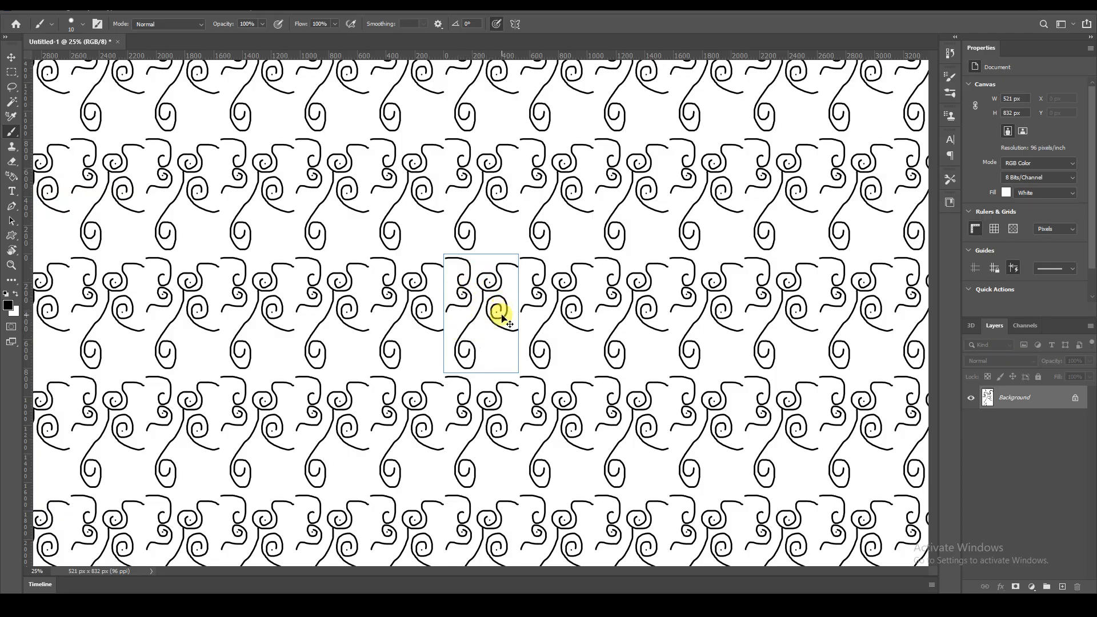
{"action": "key", "text": "ctrl+minus"}
{"action": "key", "text": "ctrl+minus"}
{"action": "key", "text": "ctrl+minus"}
{"action": "key", "text": "ctrl+minus"}
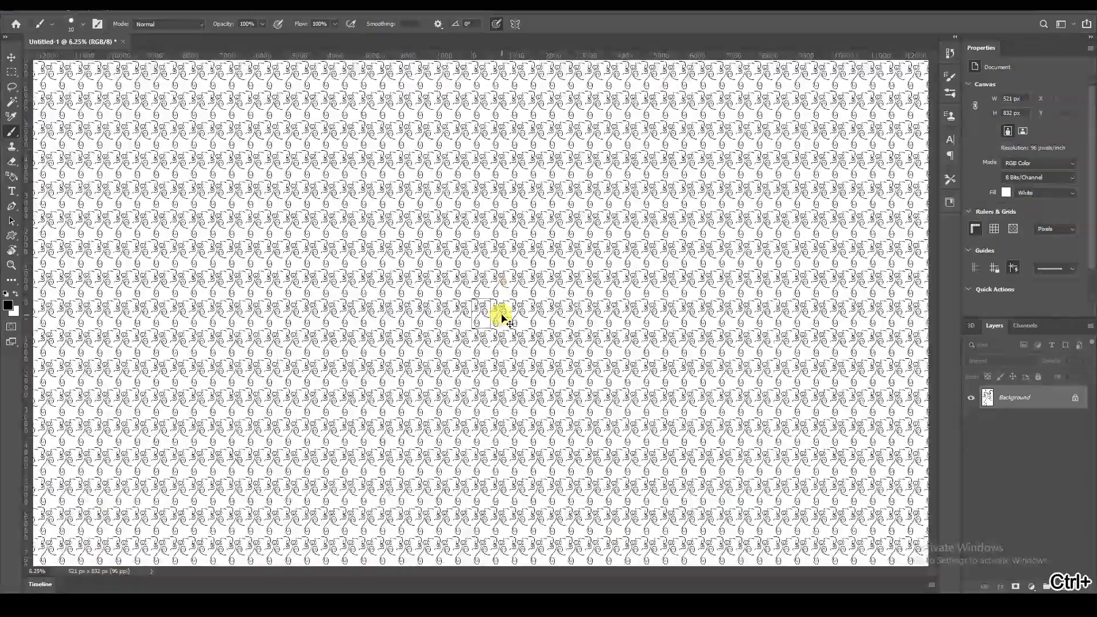
{"action": "key", "text": "ctrl+0"}
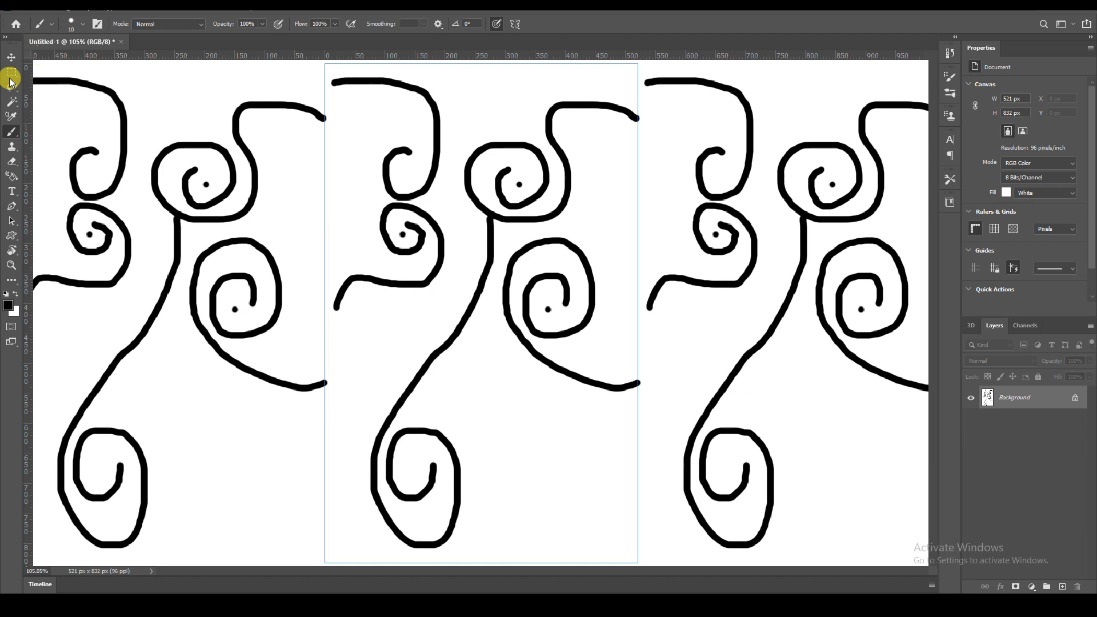
Set the foreground colour to red (ff0000) and add red dots around the middle spiral's centre.
{"action": "left_click", "coordinate": [16, 59]}
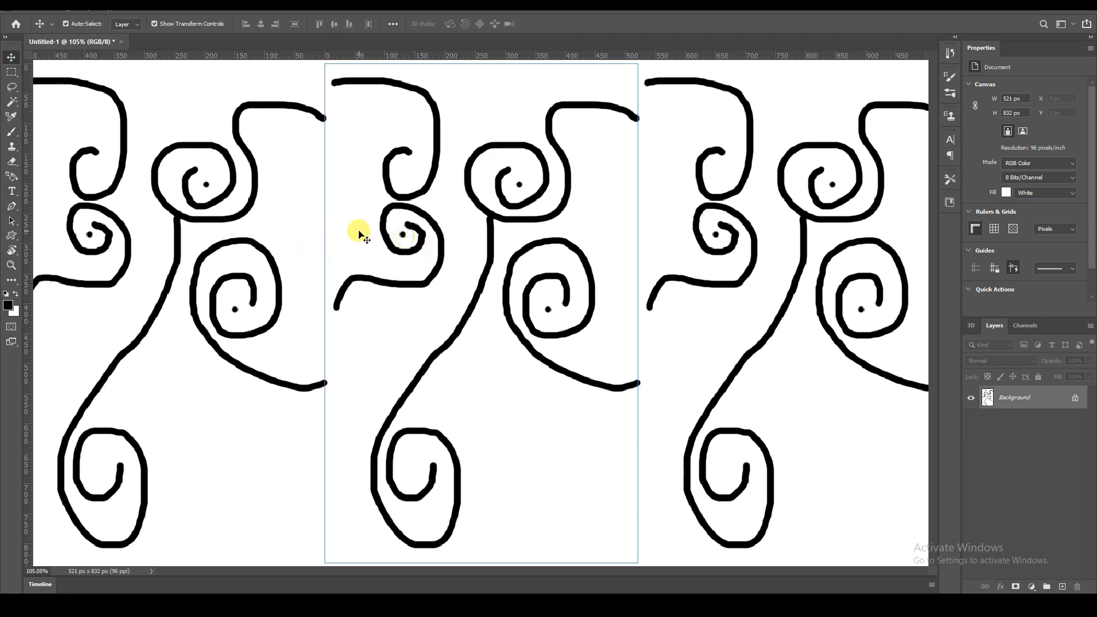
{"action": "left_click", "coordinate": [12, 132]}
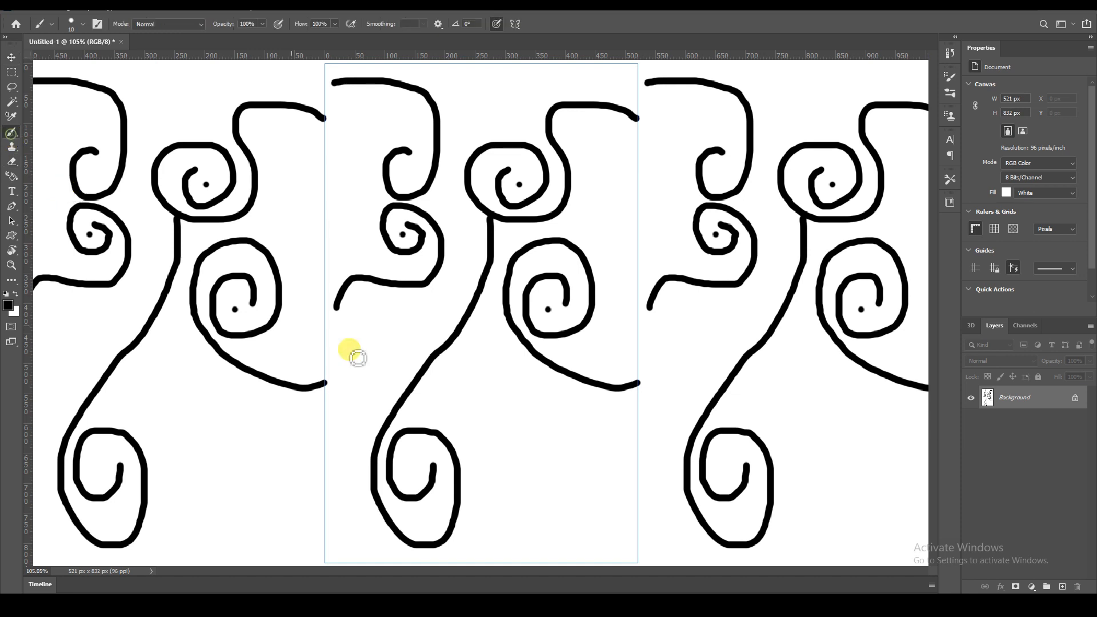
{"action": "left_click", "coordinate": [9, 307]}
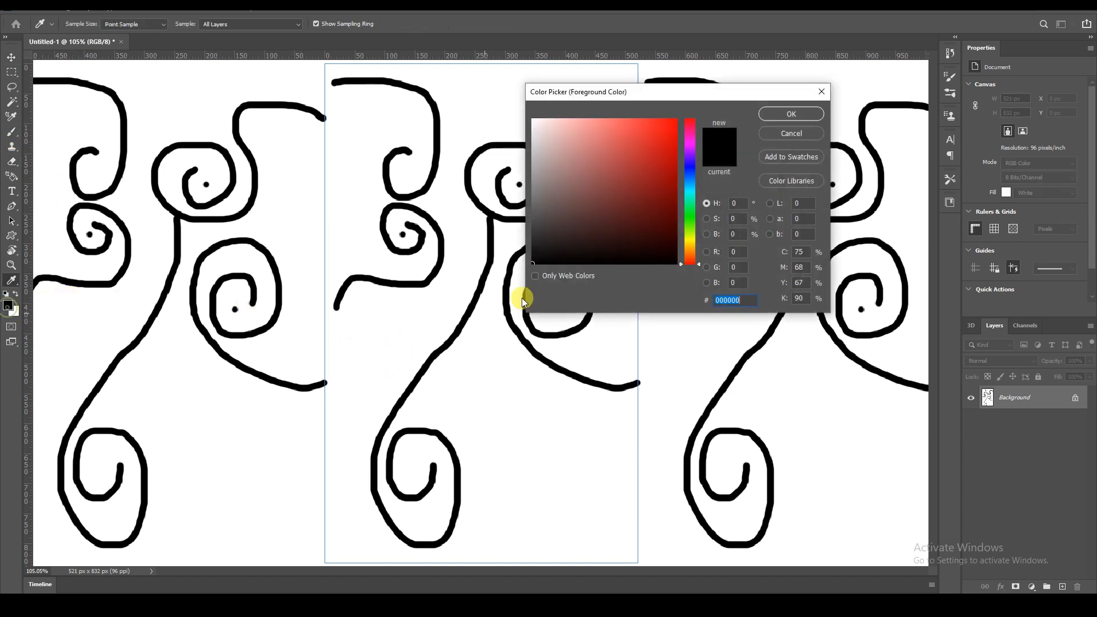
{"action": "left_click_drag", "start_coordinate": [629, 196], "coordinate": [675, 109]}
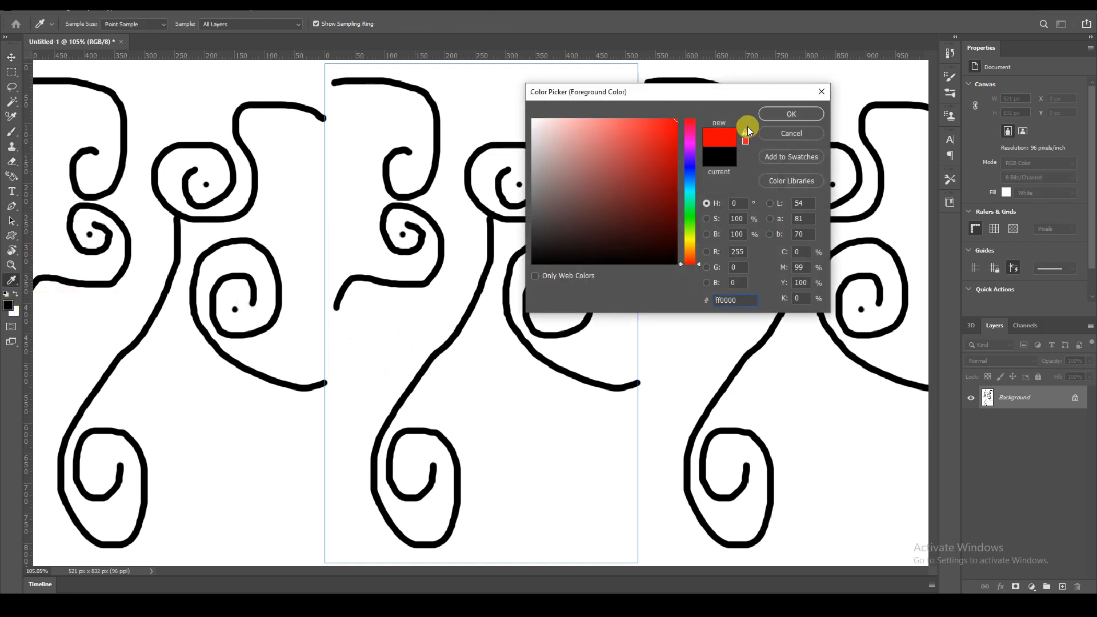
{"action": "left_click", "coordinate": [782, 114]}
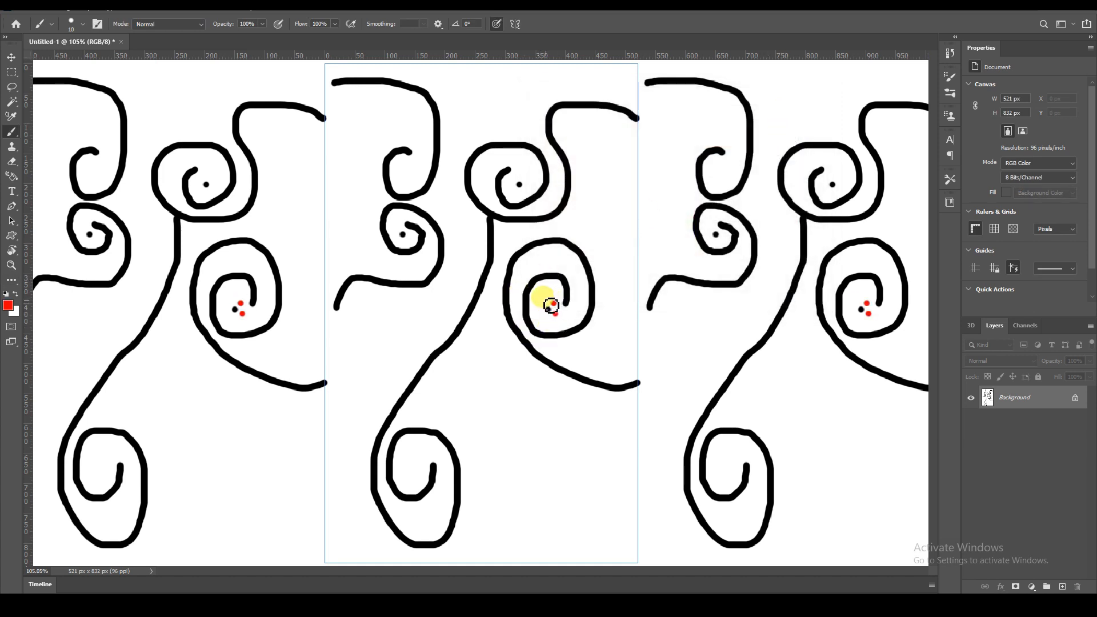
{"action": "left_click", "coordinate": [546, 317]}
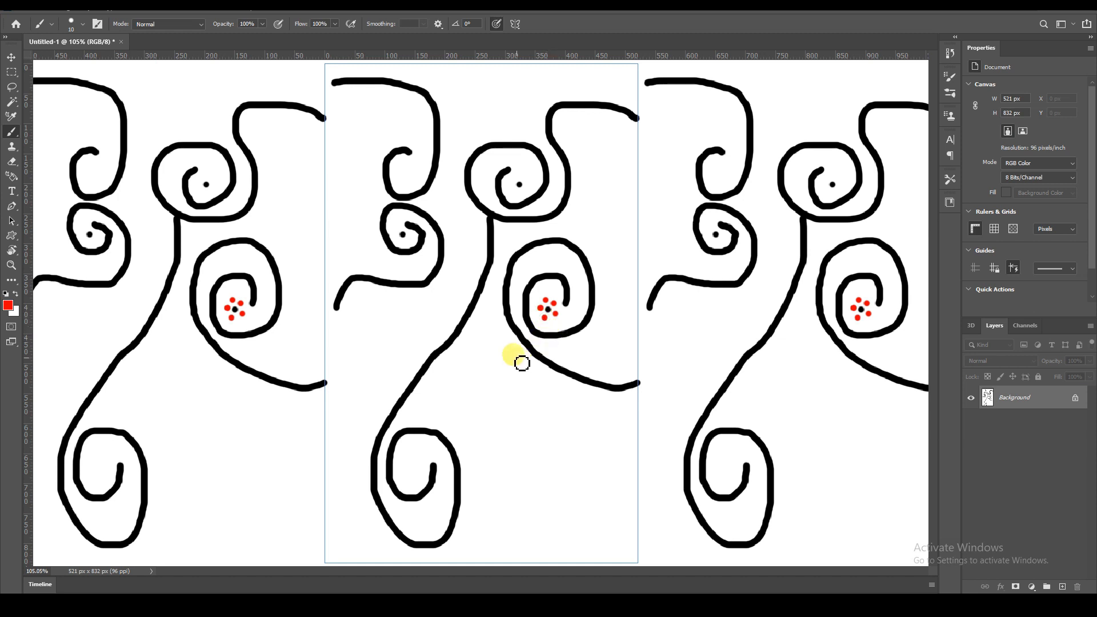
Paint red strokes alongside the middle spiral and stem, and add red dots in the bottom and upper-left curls.
{"action": "mouse_move", "coordinate": [639, 402]}
{"action": "left_mouse_down"}
{"action": "mouse_move", "coordinate": [586, 411]}
{"action": "mouse_move", "coordinate": [555, 402]}
{"action": "mouse_move", "coordinate": [524, 365]}
{"action": "mouse_move", "coordinate": [507, 293]}
{"action": "mouse_move", "coordinate": [519, 255]}
{"action": "mouse_move", "coordinate": [539, 239]}
{"action": "mouse_move", "coordinate": [603, 243]}
{"action": "mouse_move", "coordinate": [600, 349]}
{"action": "mouse_move", "coordinate": [566, 358]}
{"action": "mouse_move", "coordinate": [534, 343]}
{"action": "mouse_move", "coordinate": [526, 298]}
{"action": "mouse_move", "coordinate": [533, 282]}
{"action": "mouse_move", "coordinate": [587, 280]}
{"action": "mouse_move", "coordinate": [590, 301]}
{"action": "mouse_move", "coordinate": [567, 296]}
{"action": "left_mouse_up"}
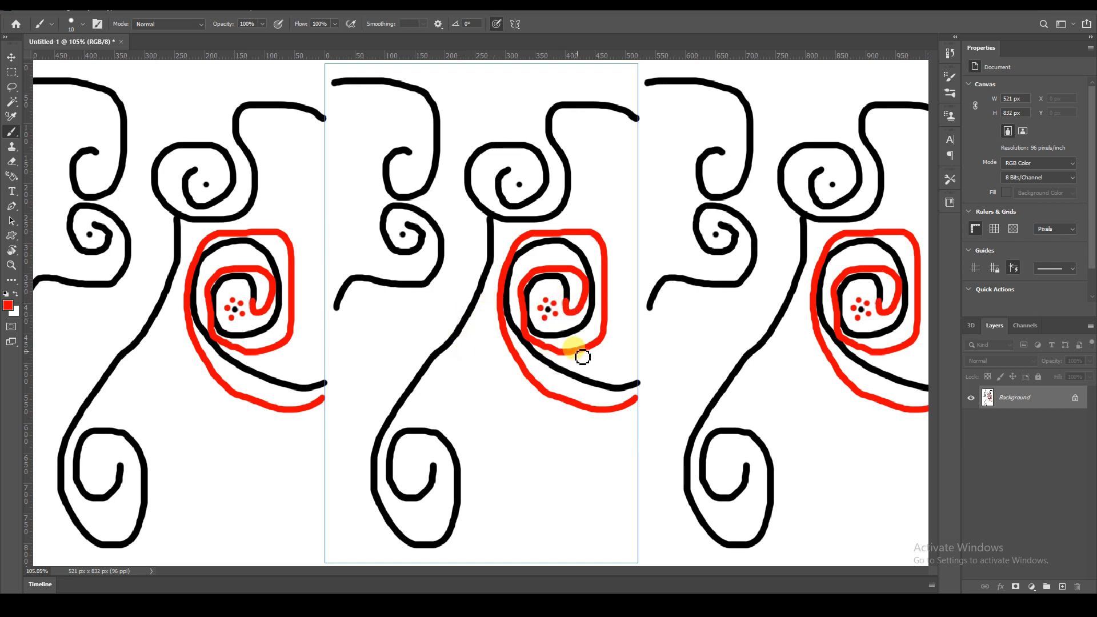
{"action": "mouse_move", "coordinate": [496, 219]}
{"action": "left_mouse_down"}
{"action": "mouse_move", "coordinate": [504, 269]}
{"action": "mouse_move", "coordinate": [477, 348]}
{"action": "mouse_move", "coordinate": [393, 444]}
{"action": "mouse_move", "coordinate": [401, 509]}
{"action": "mouse_move", "coordinate": [434, 529]}
{"action": "mouse_move", "coordinate": [447, 524]}
{"action": "mouse_move", "coordinate": [456, 498]}
{"action": "mouse_move", "coordinate": [430, 446]}
{"action": "mouse_move", "coordinate": [404, 463]}
{"action": "mouse_move", "coordinate": [429, 486]}
{"action": "left_mouse_up"}
{"action": "left_click", "coordinate": [416, 468]}
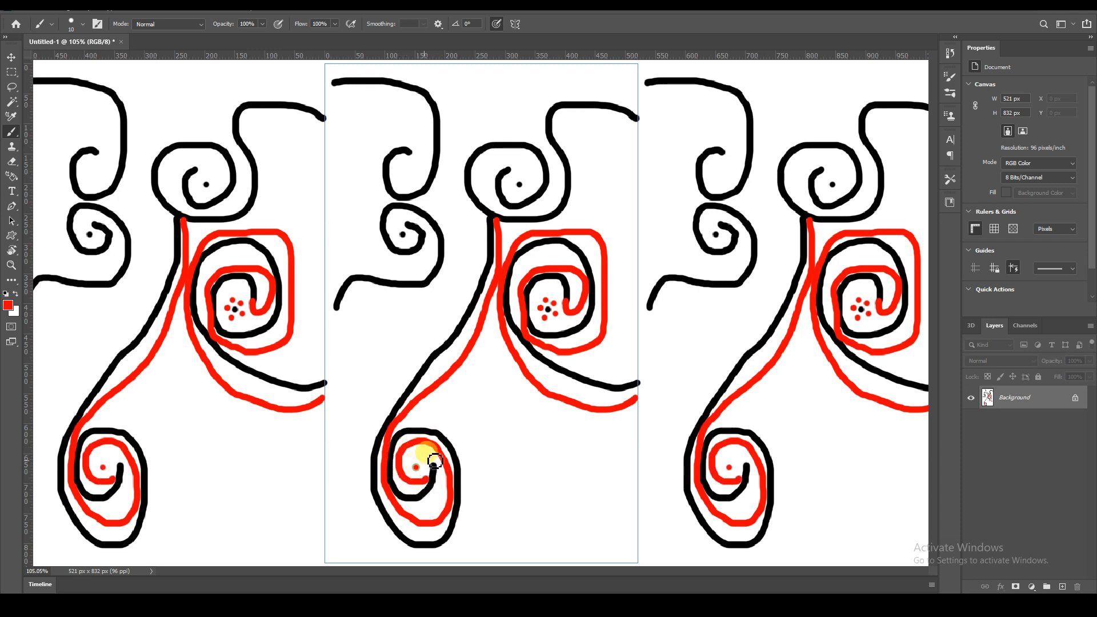
{"action": "left_click", "coordinate": [405, 178]}
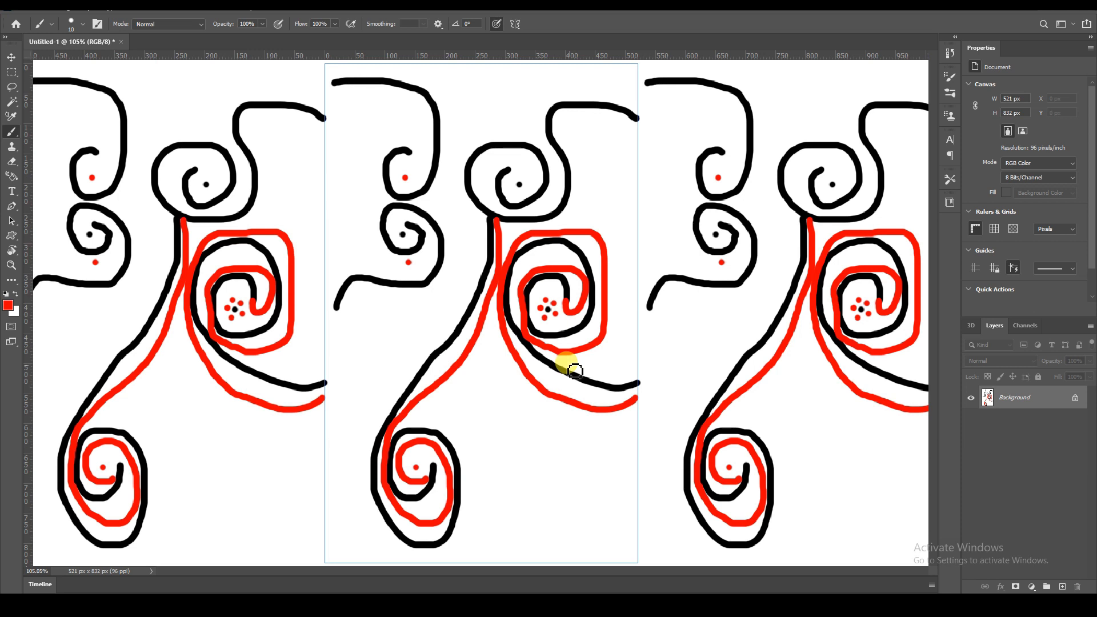
Switch to the Move tool and zoom far out to examine the finished pattern tiling across the document.
{"action": "key", "text": "v"}
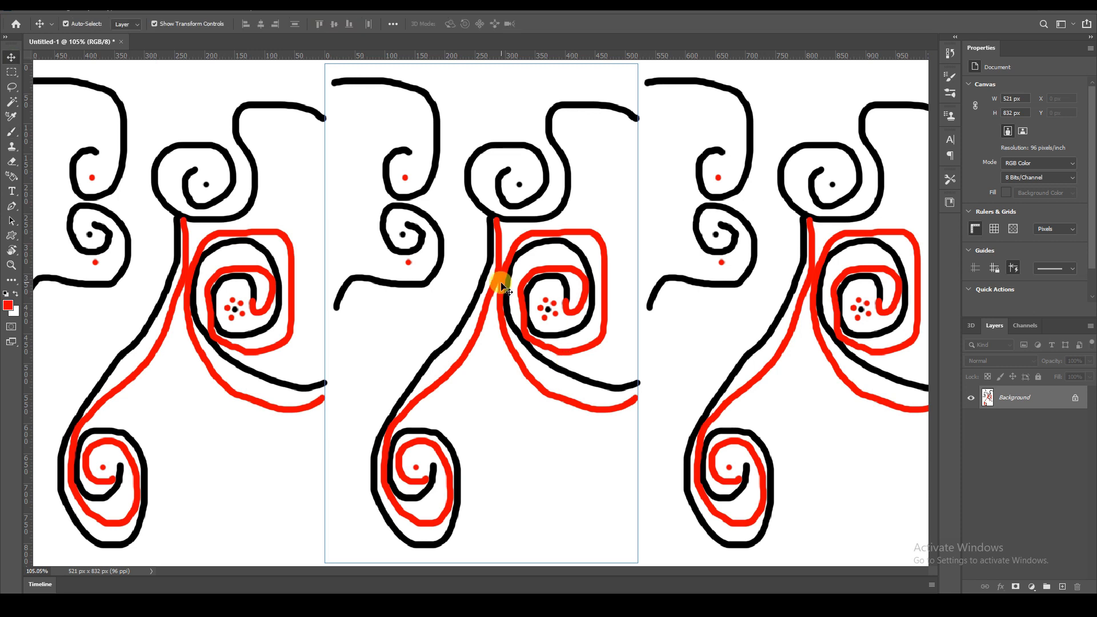
{"action": "key", "text": "ctrl+minus"}
{"action": "key", "text": "ctrl+minus"}
{"action": "key", "text": "ctrl+minus"}
{"action": "key", "text": "ctrl+minus"}
{"action": "key", "text": "ctrl+minus"}
{"action": "key", "text": "ctrl+minus"}
{"action": "key", "text": "ctrl+minus"}
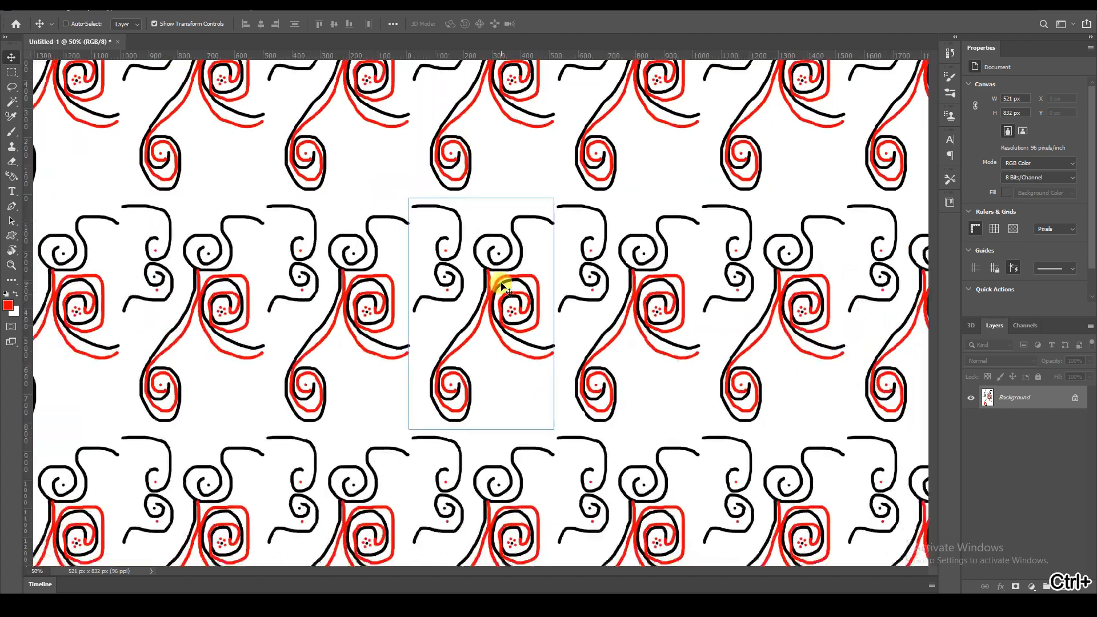
{"action": "key", "text": "ctrl+minus"}
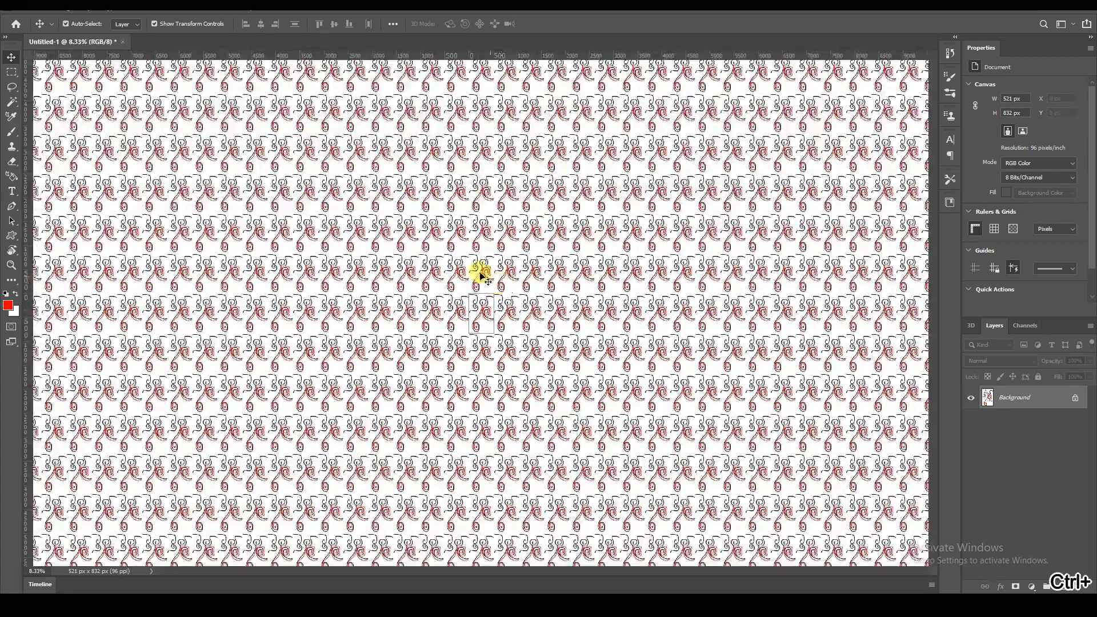
Save the document as a JPEG file named patt in the Downloads folder.
{"action": "left_click", "coordinate": [30, 10]}
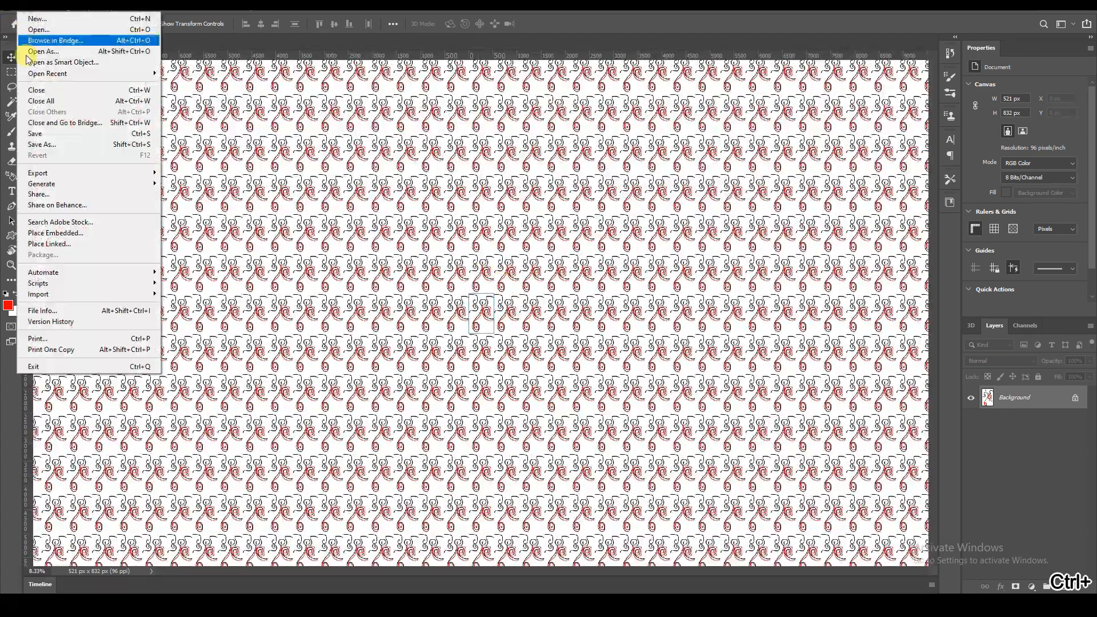
{"action": "left_click", "coordinate": [39, 141]}
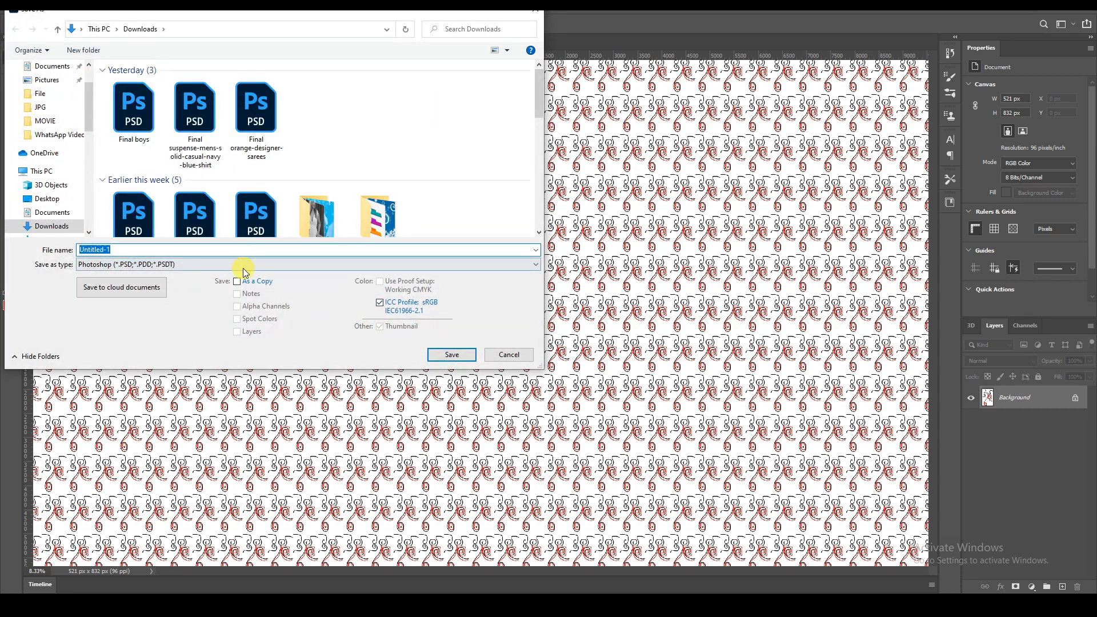
{"action": "left_click", "coordinate": [242, 265]}
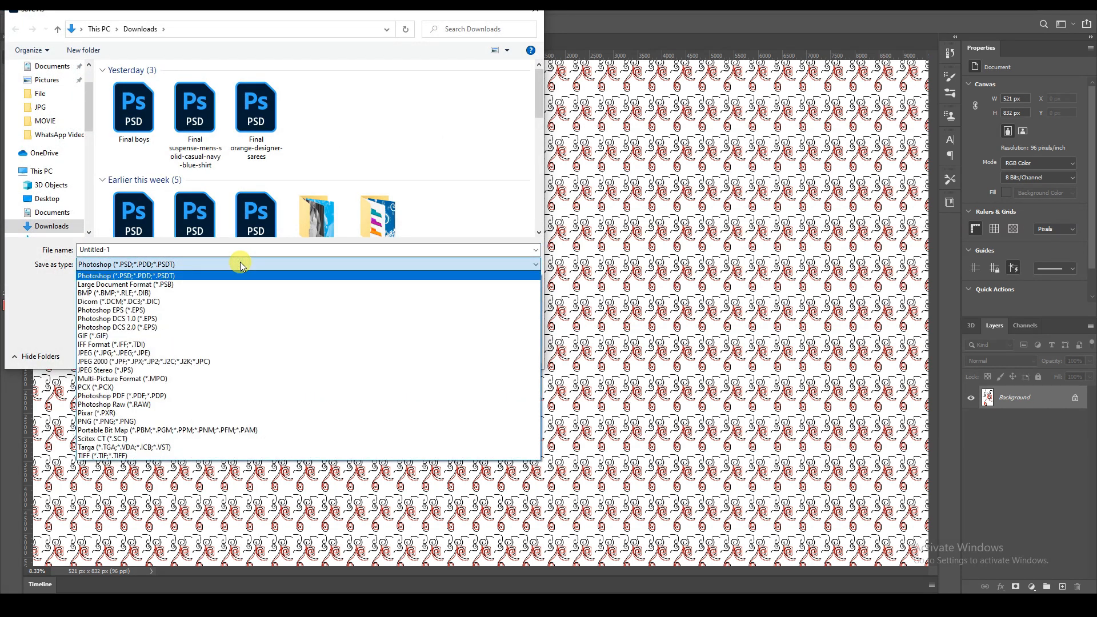
{"action": "left_click", "coordinate": [211, 250]}
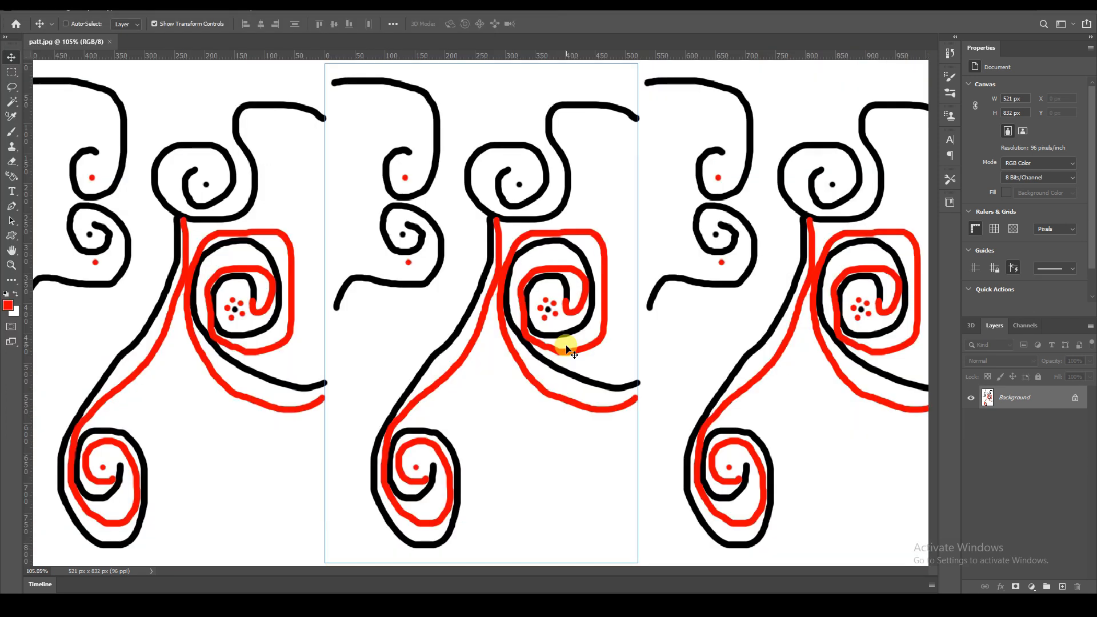
{"action": "key", "text": "ctrl+minus"}
{"action": "key", "text": "ctrl+minus"}
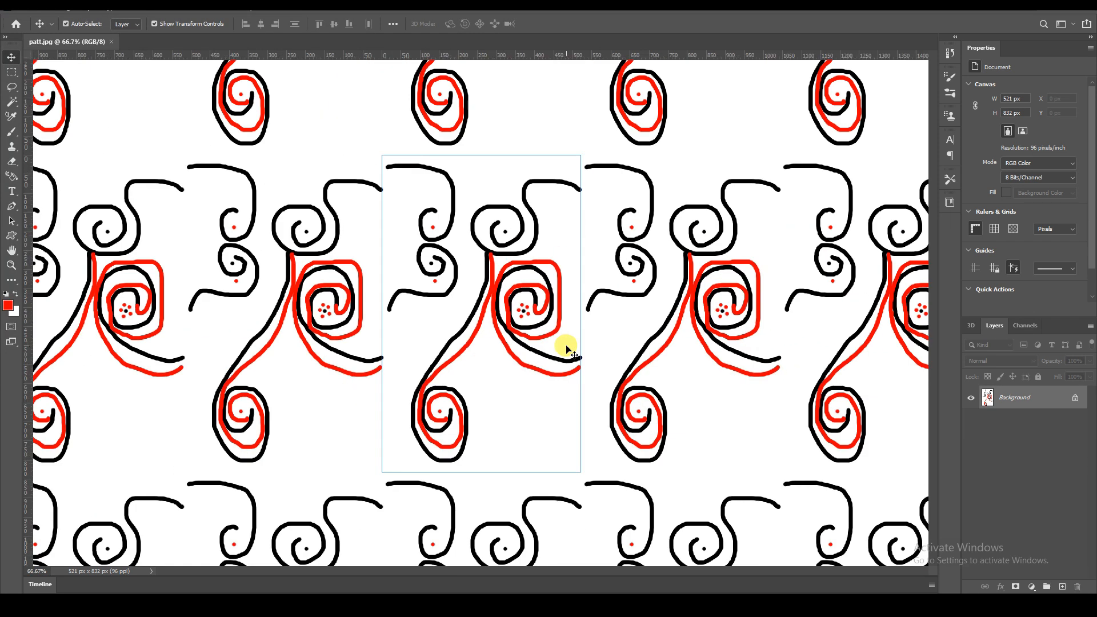